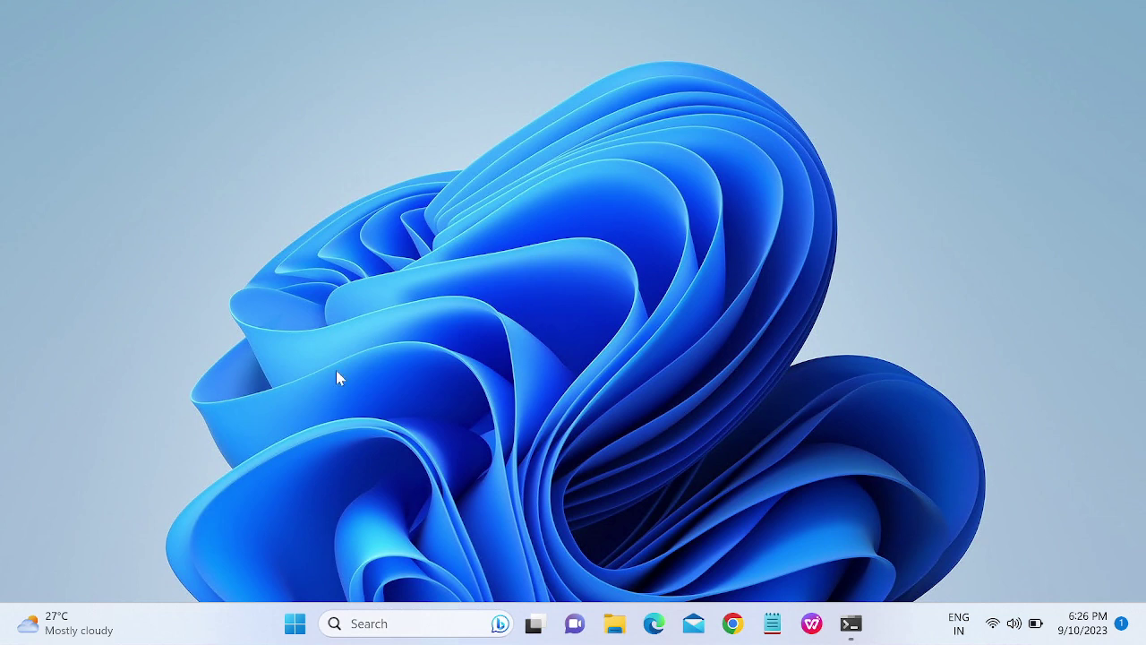
Search Windows for 'devi' so Device Manager shows as the best match
left_click(374, 624)
type("de")
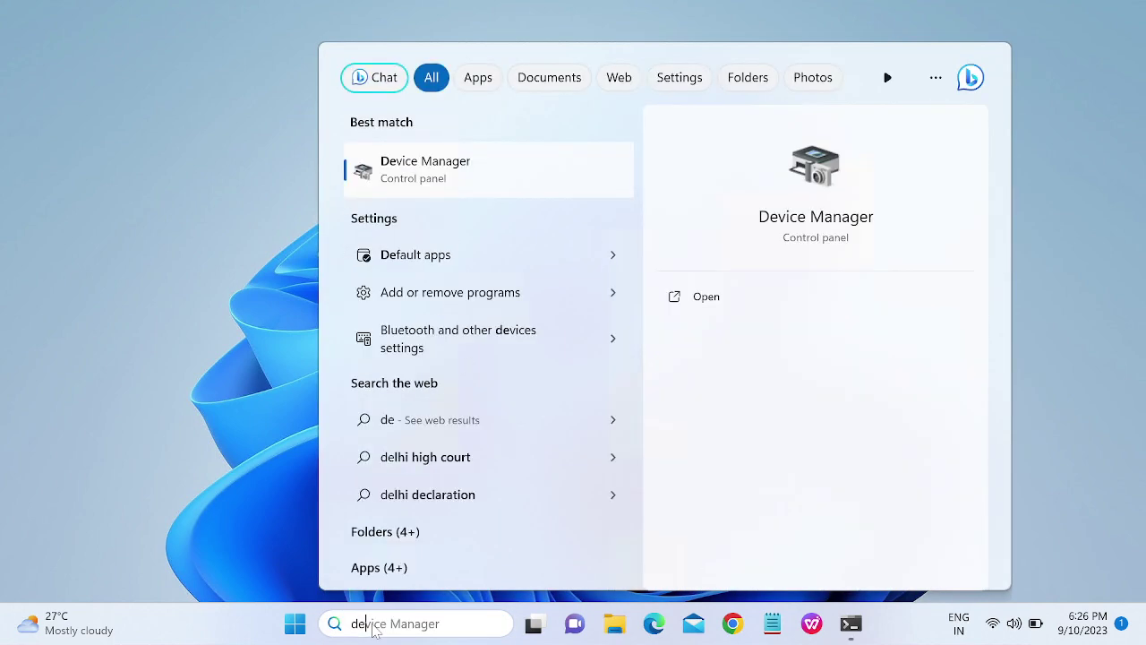
type("vi")
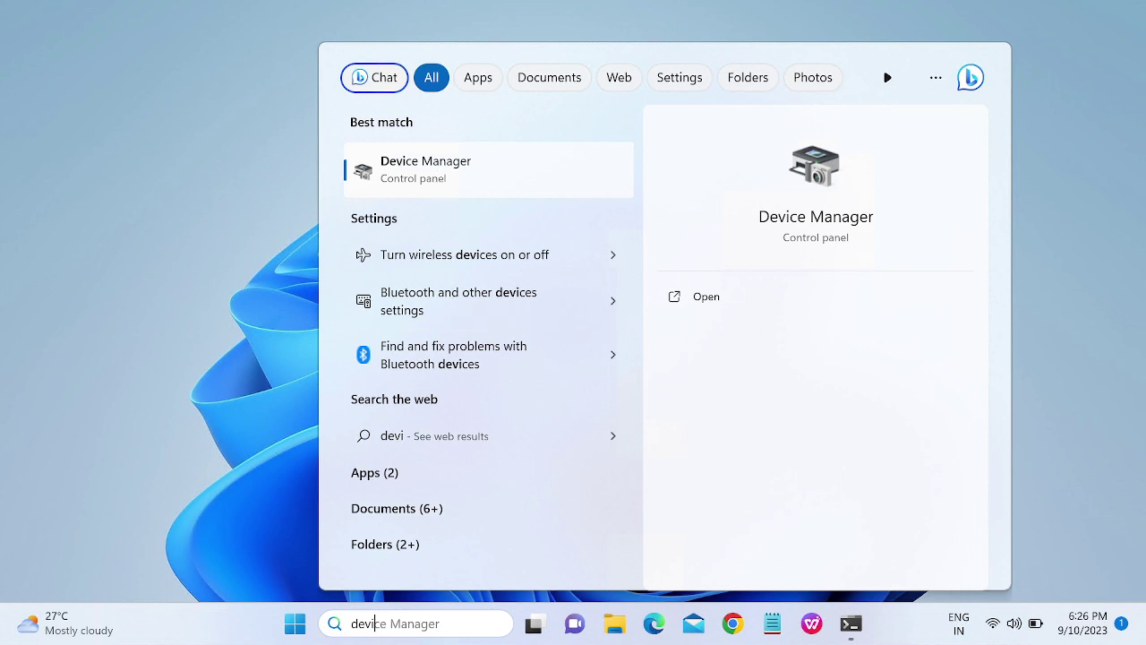
key("Right")
Open Device Manager, expand Network adapters and right-click the Qualcomm QCA61x4A 802.11ac adapter
left_click(437, 177)
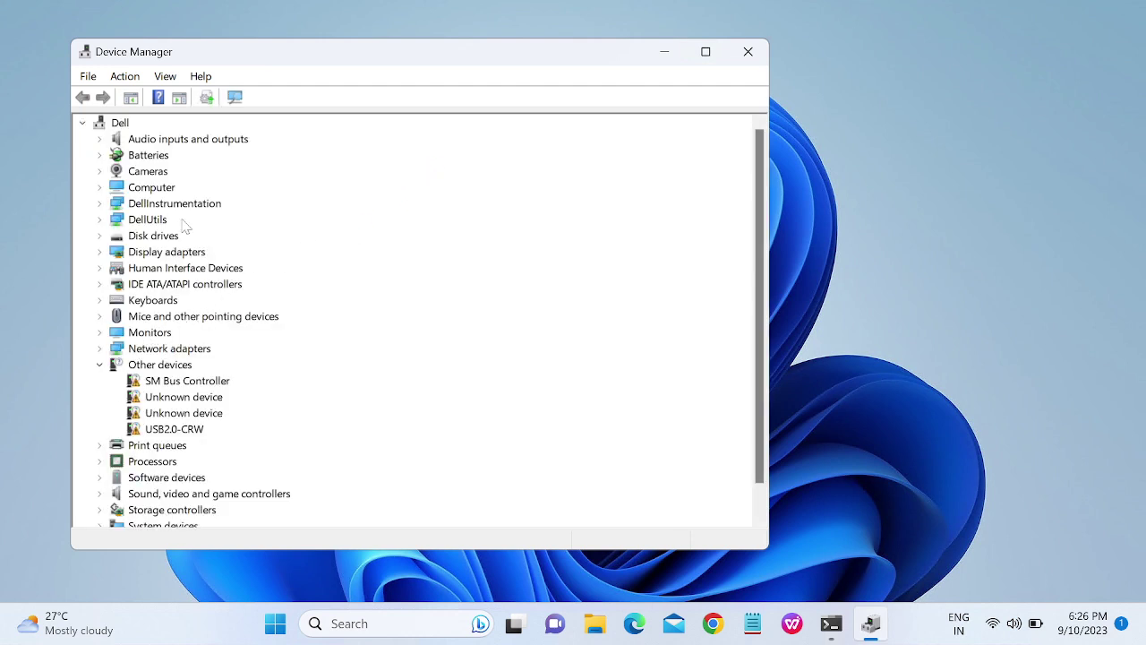
left_click(99, 364)
left_click(100, 348)
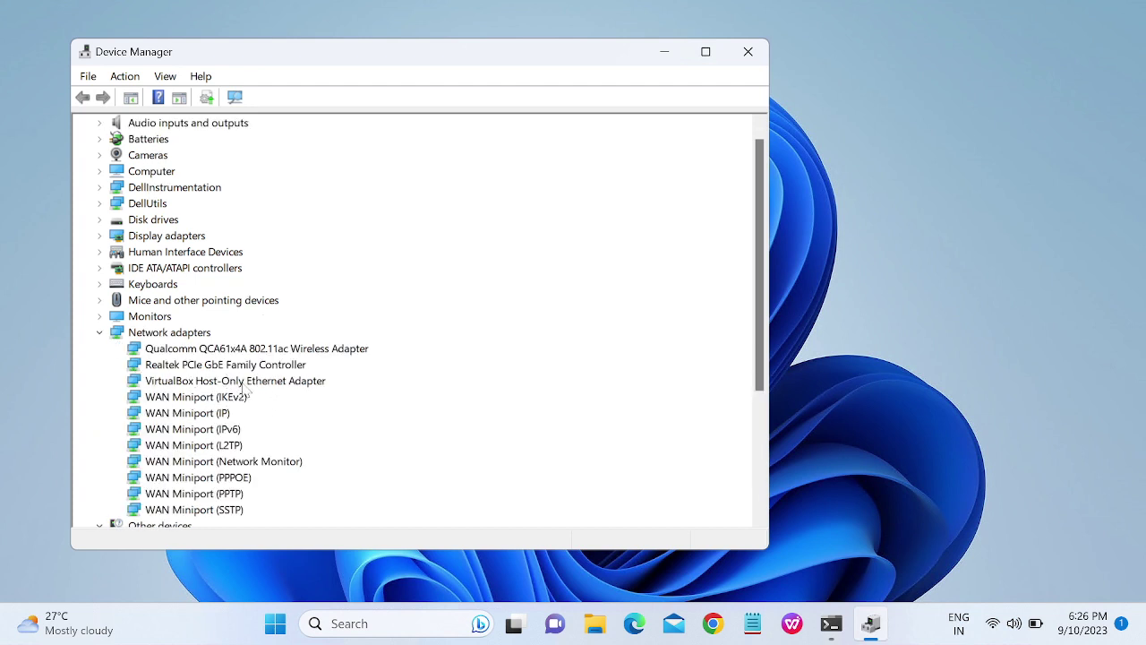
left_click(163, 351)
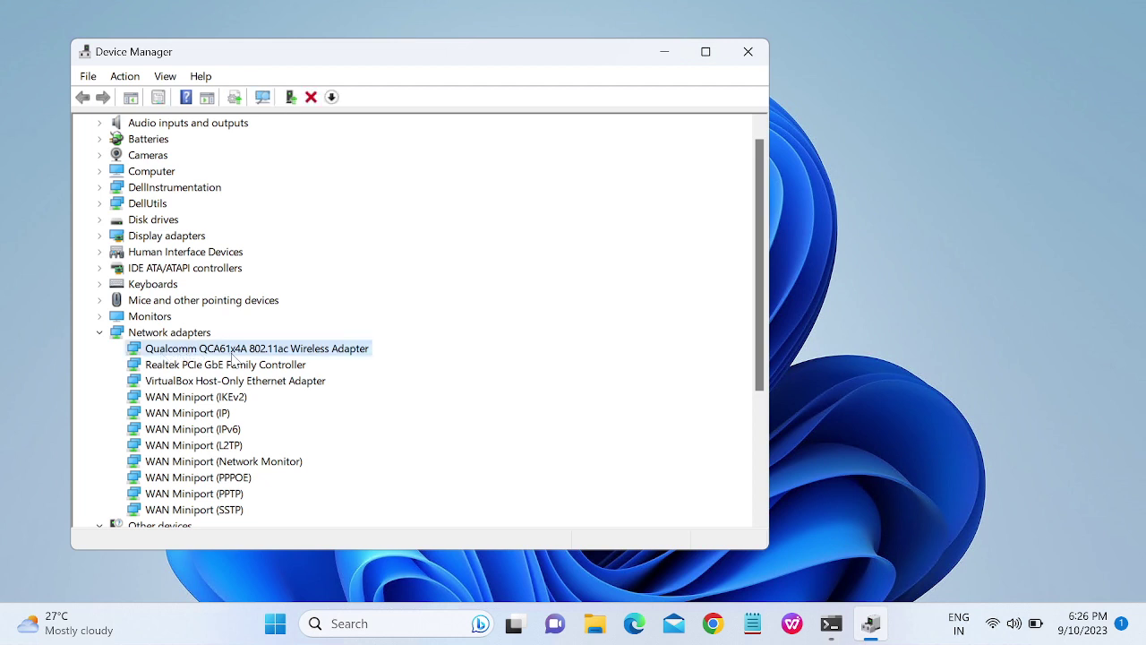
right_click(299, 350)
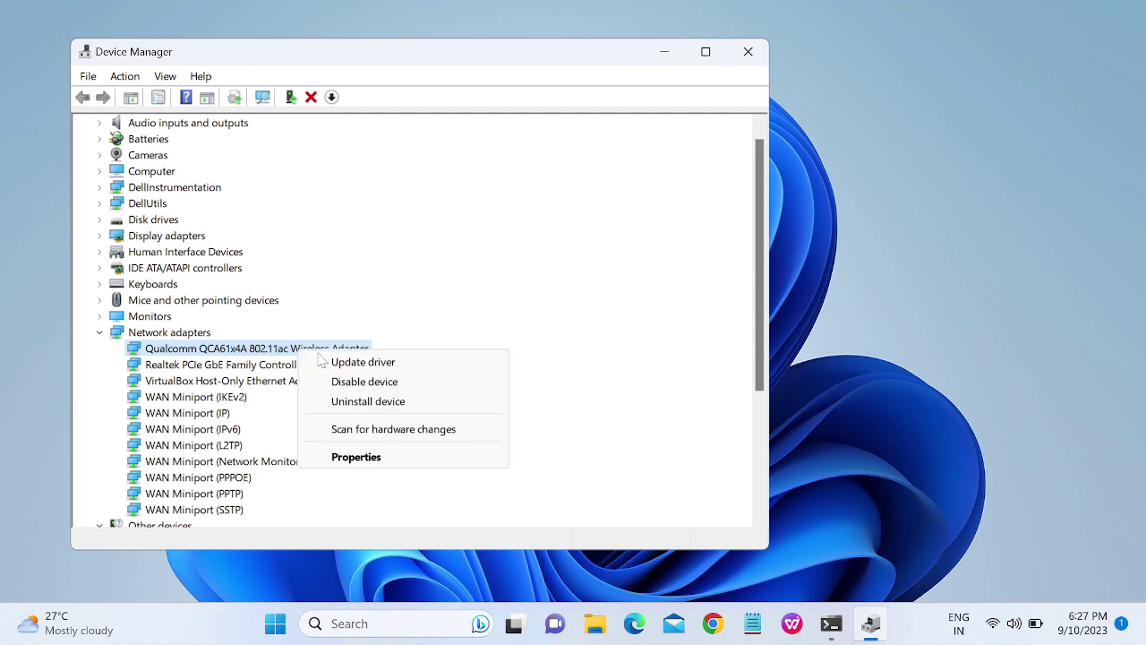
Run Update driver on the Qualcomm adapter with automatic search; the best driver is already installed
left_click(348, 363)
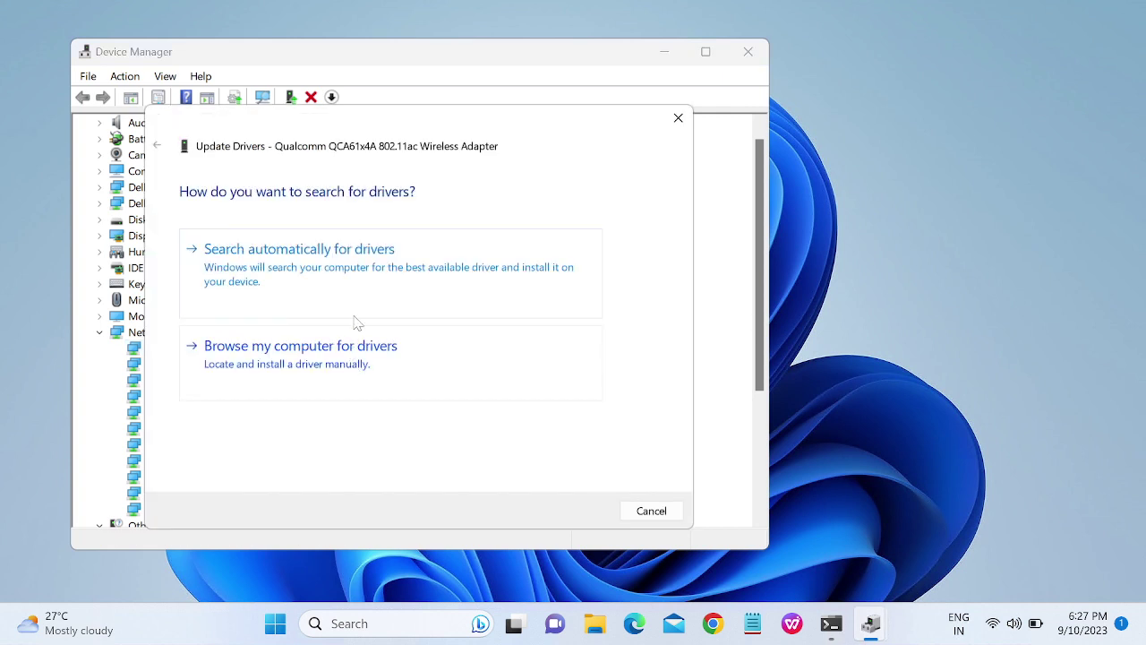
left_click(312, 289)
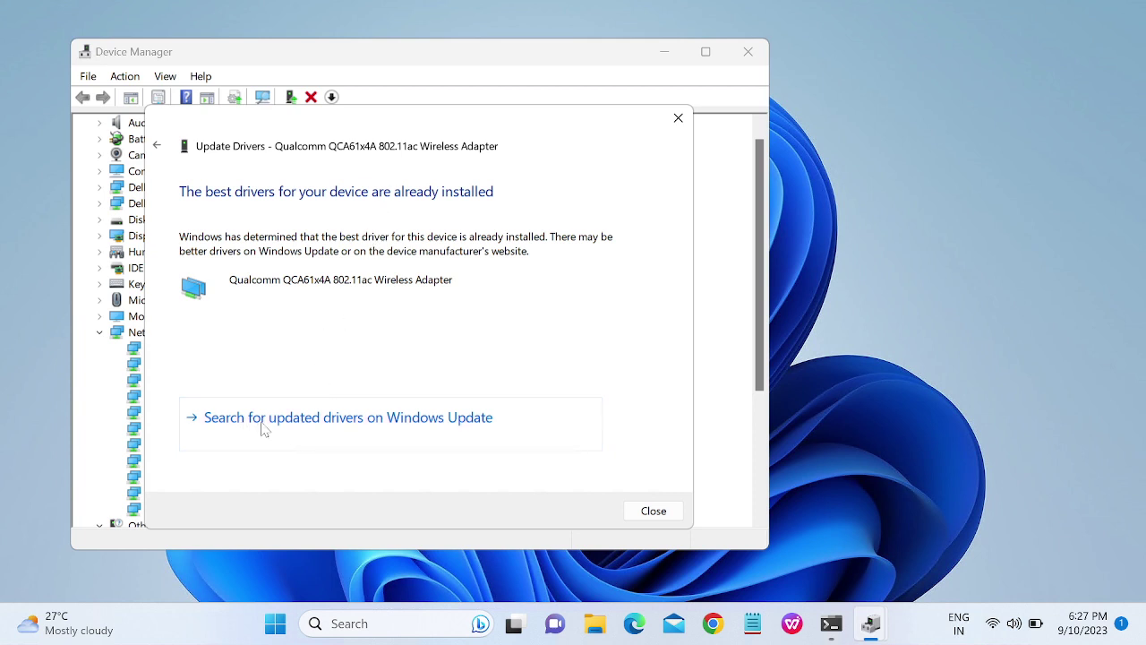
Check Windows Update for newer drivers, find the PC up to date, and return to Device Manager
left_click(412, 419)
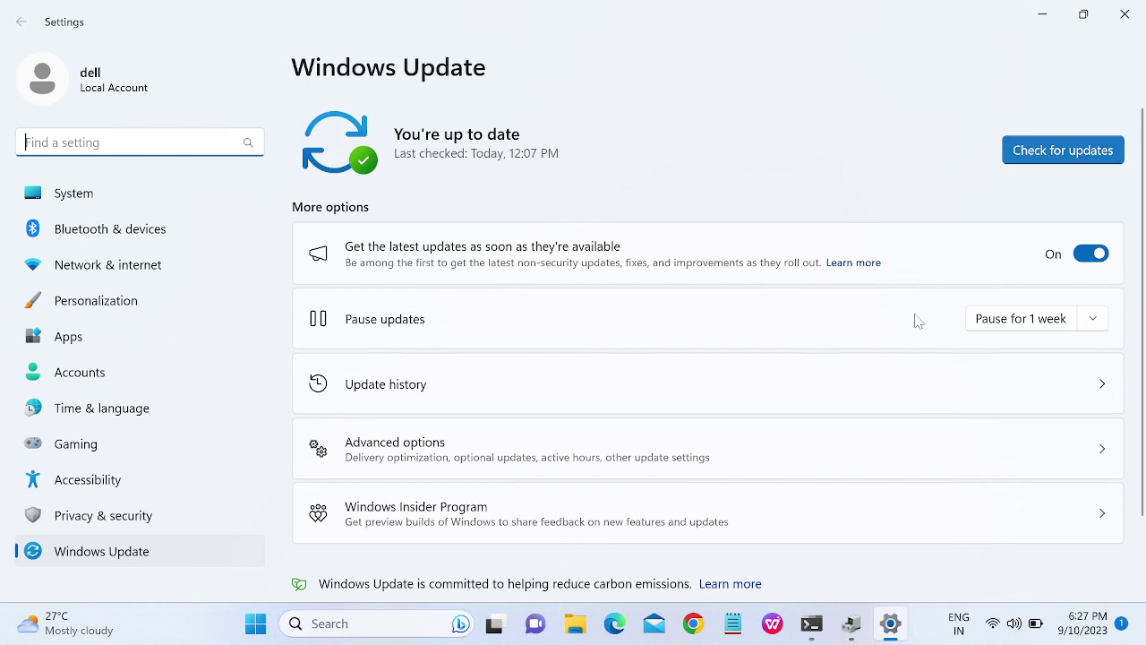
left_click(1039, 16)
left_click(218, 383)
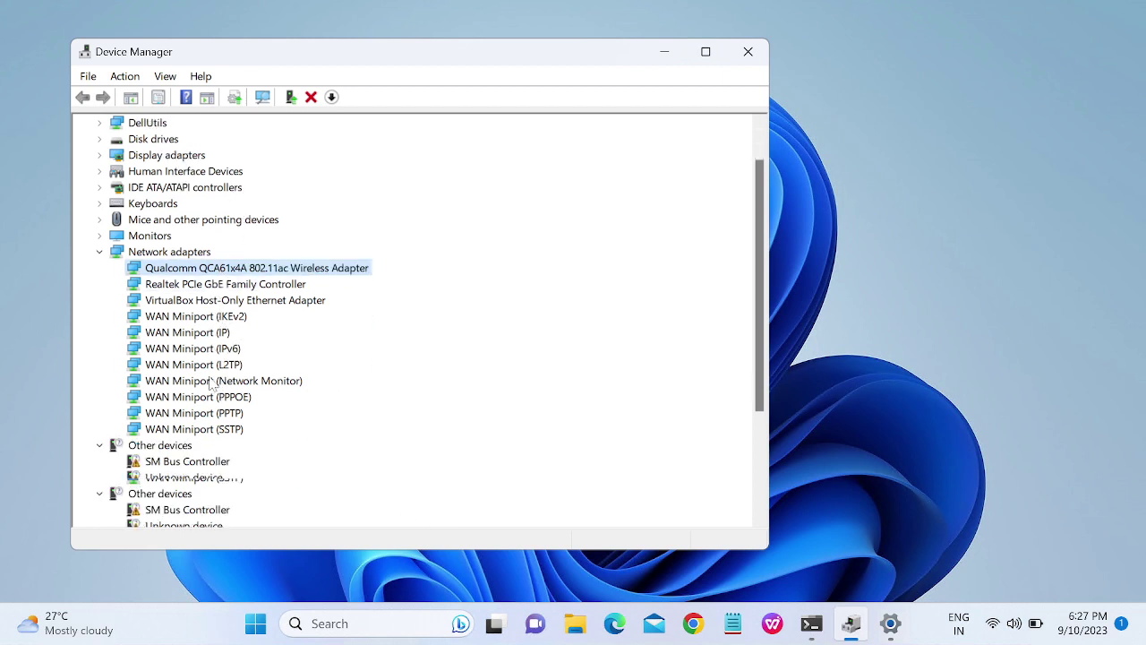
Restart Device Manager from search and right-click the Qualcomm adapter under Network adapters
left_click(101, 253)
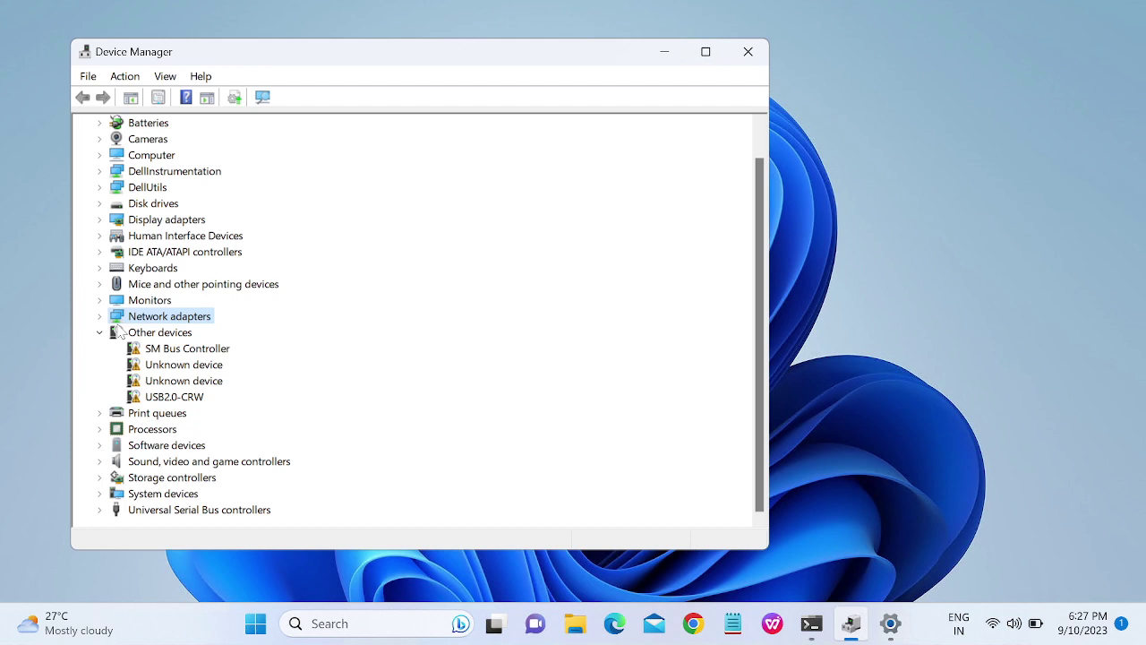
left_click(748, 51)
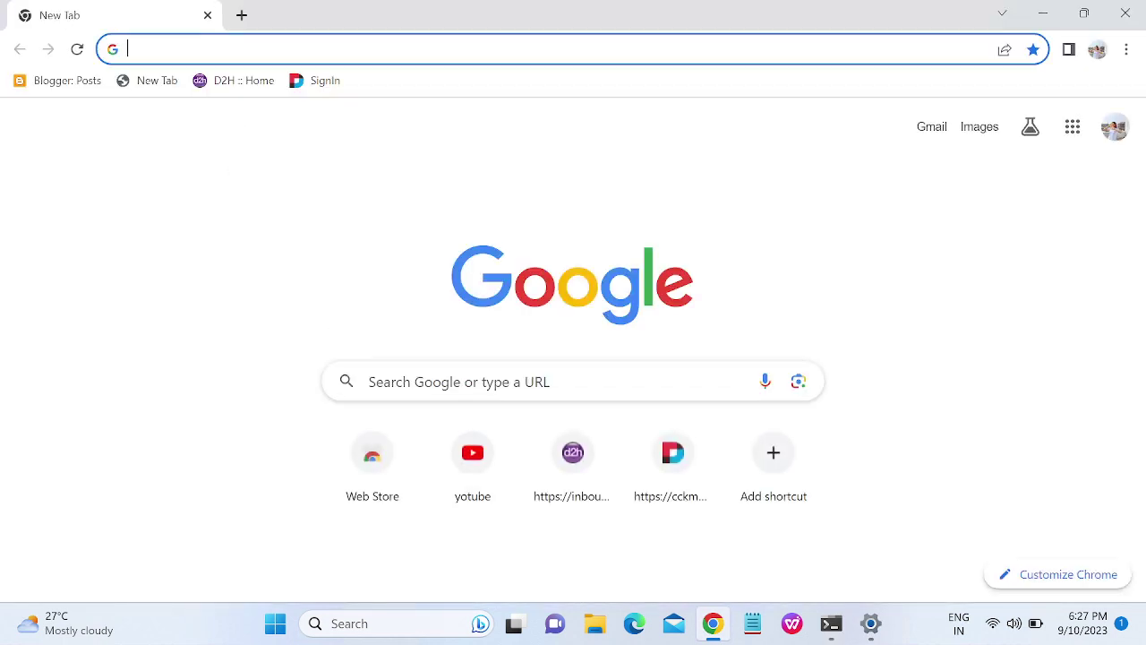
left_click(378, 623)
type("de")
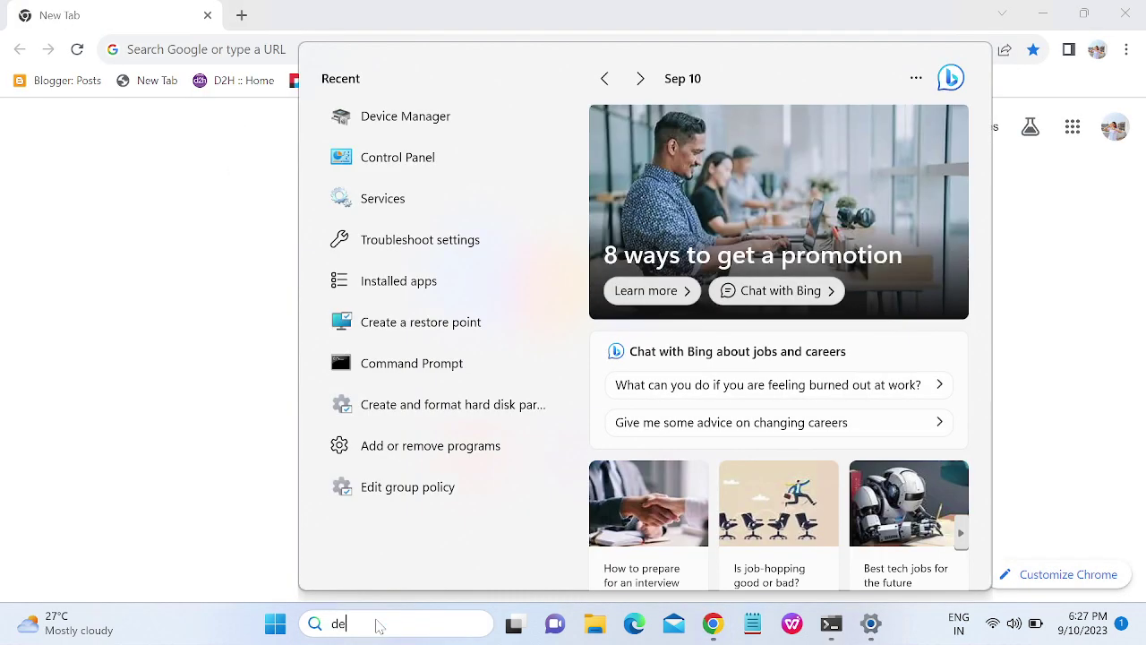
type("vi")
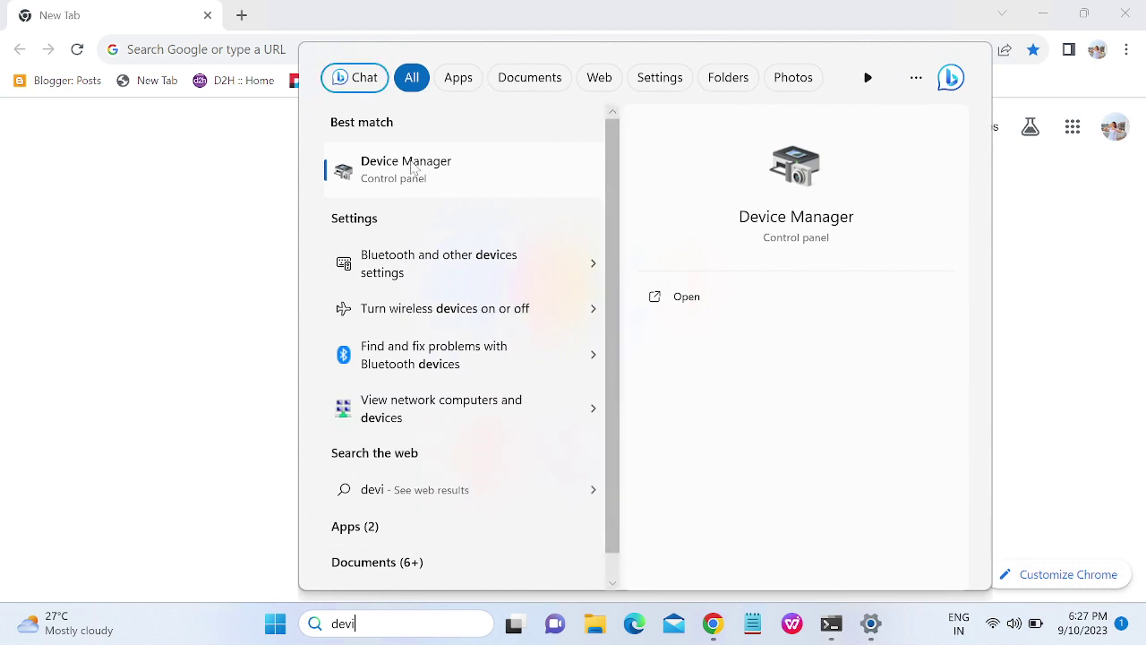
left_click(412, 168)
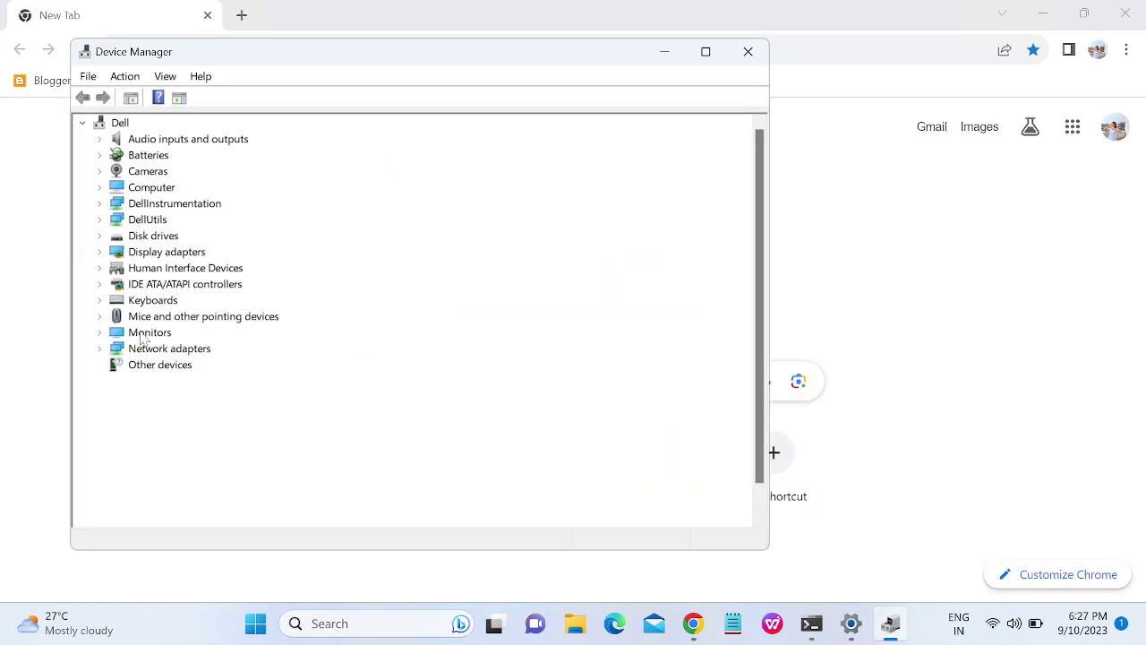
left_click(99, 335)
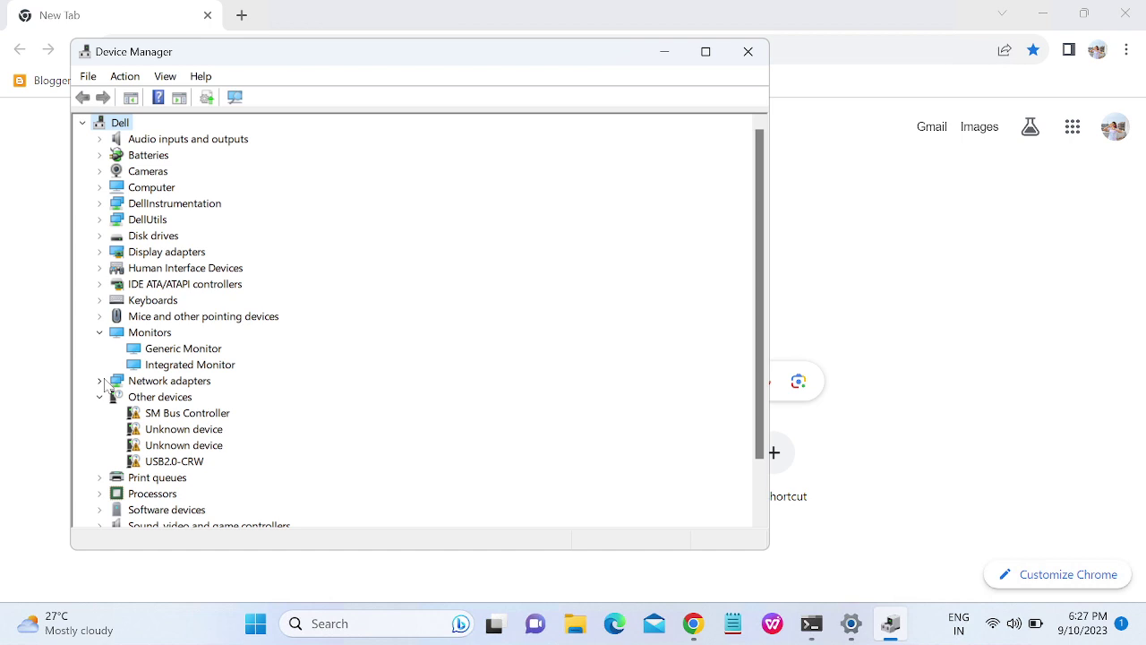
left_click(100, 381)
left_click(275, 349)
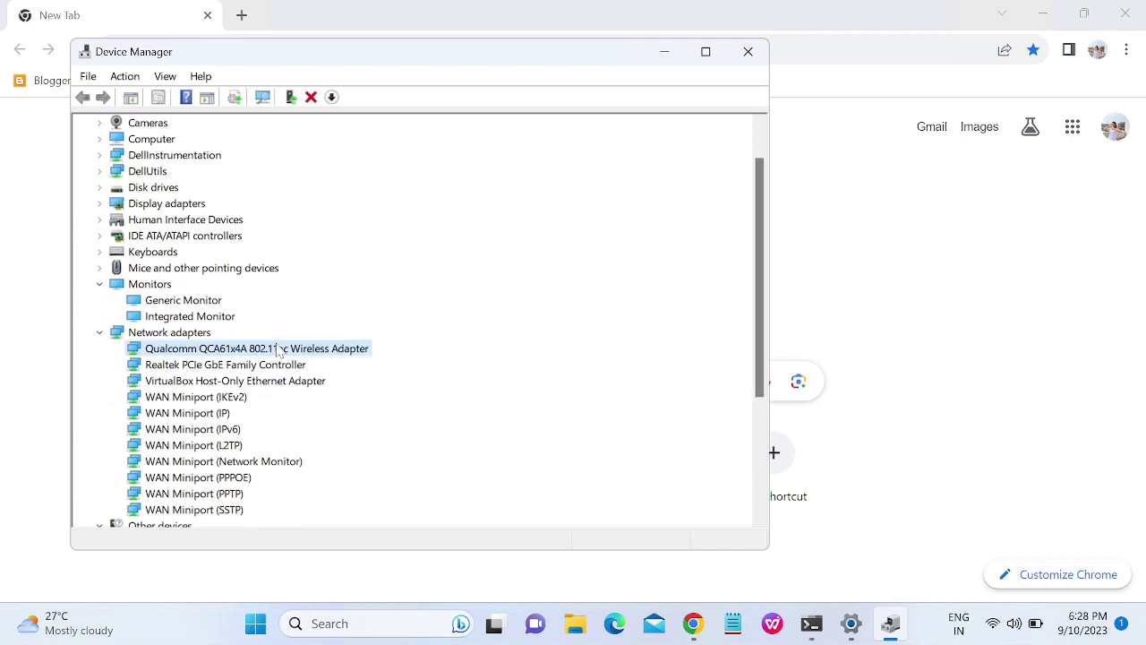
right_click(278, 348)
Check the Qualcomm adapter's Properties Driver tab: Qualcomm driver dated 8/8/2019, version 12.0.0.916
left_click(328, 453)
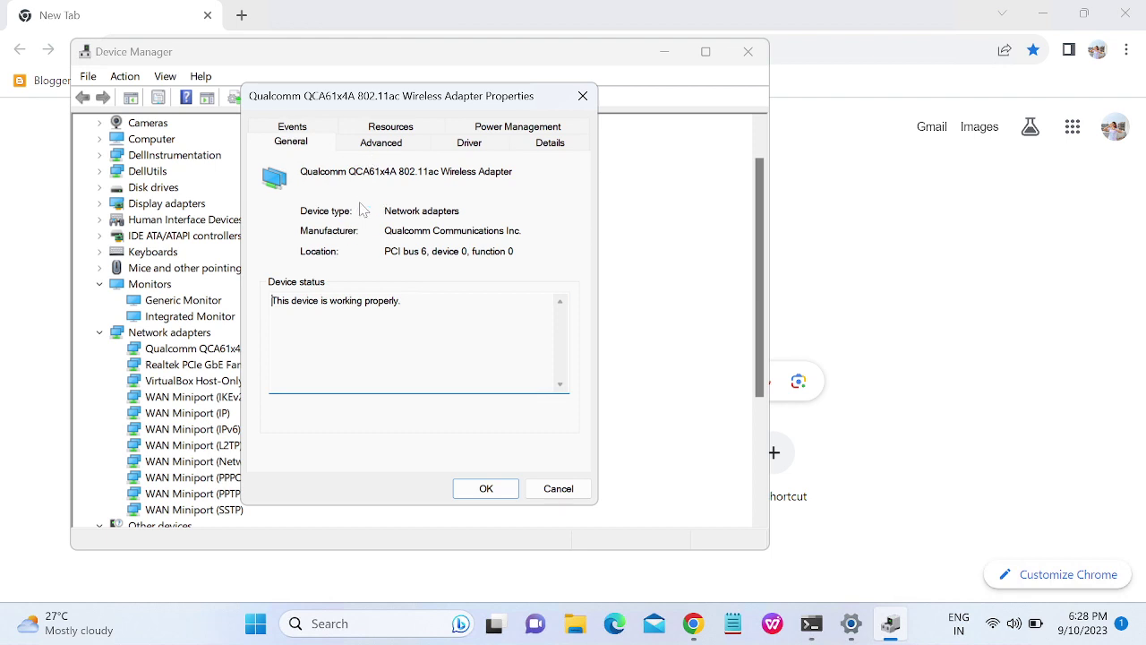
left_click(545, 148)
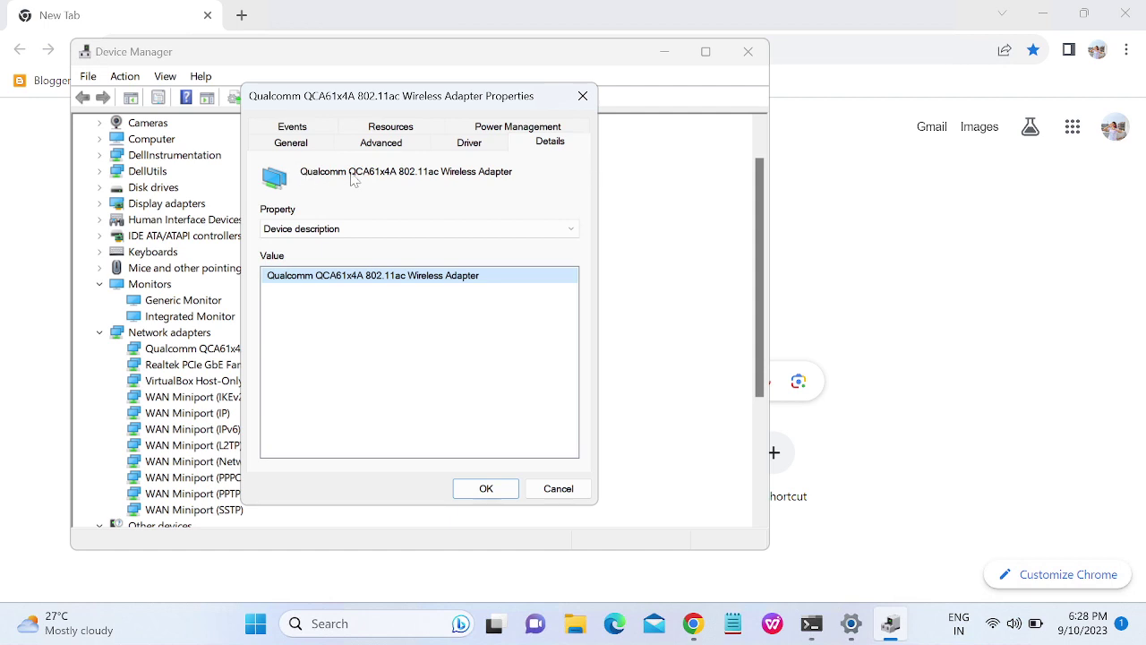
left_click(301, 148)
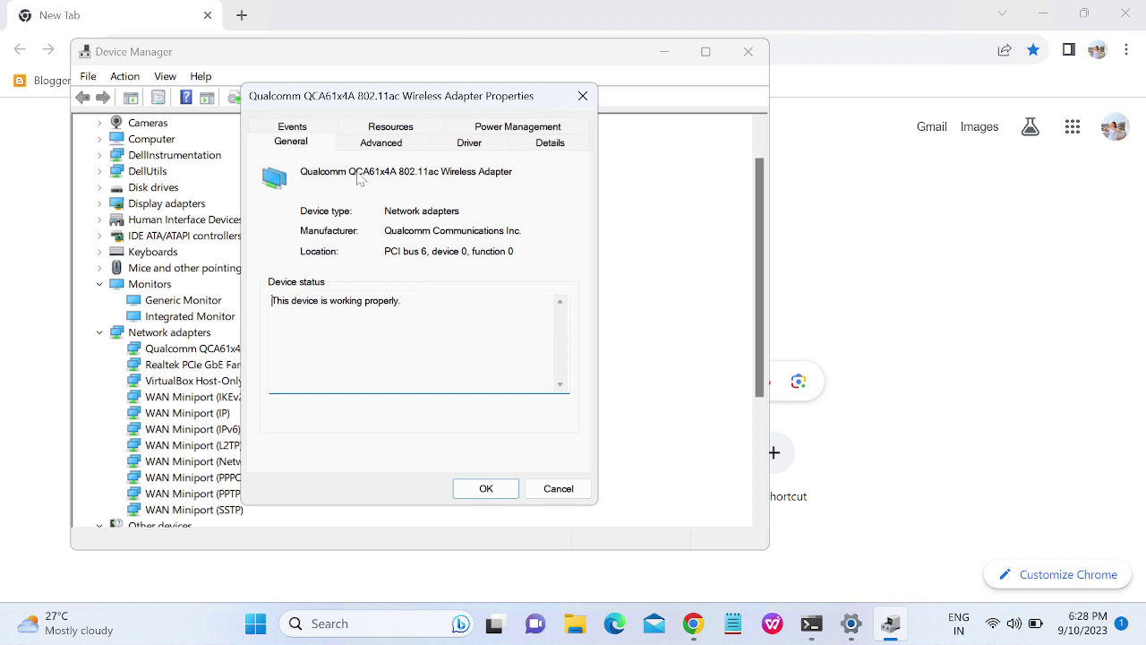
left_click(394, 151)
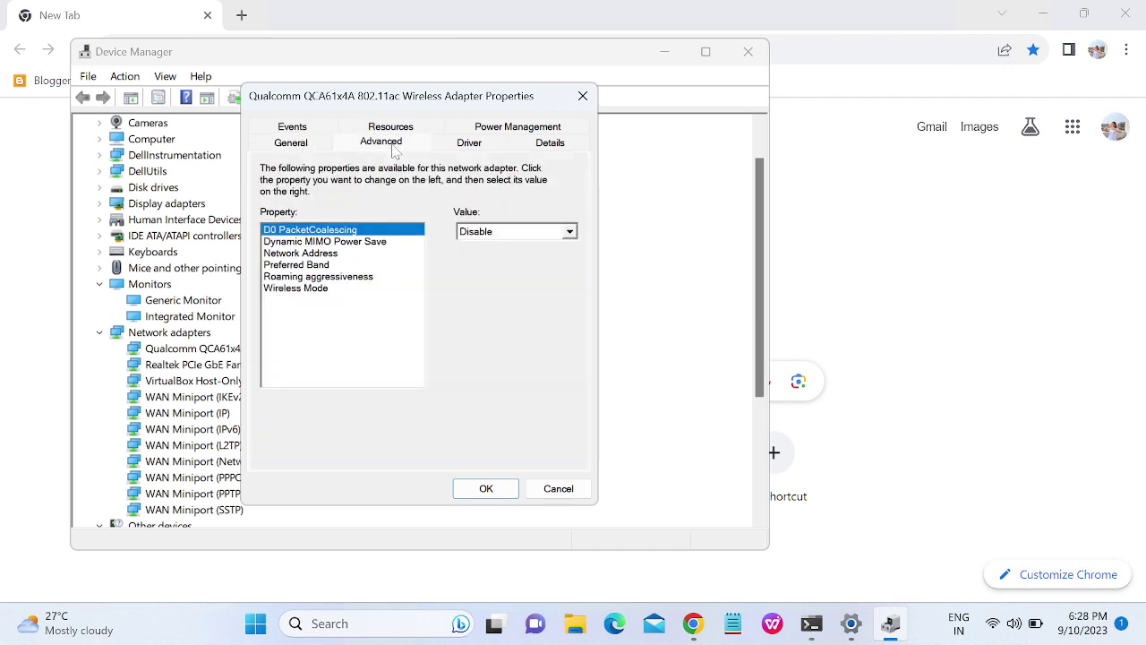
left_click(394, 127)
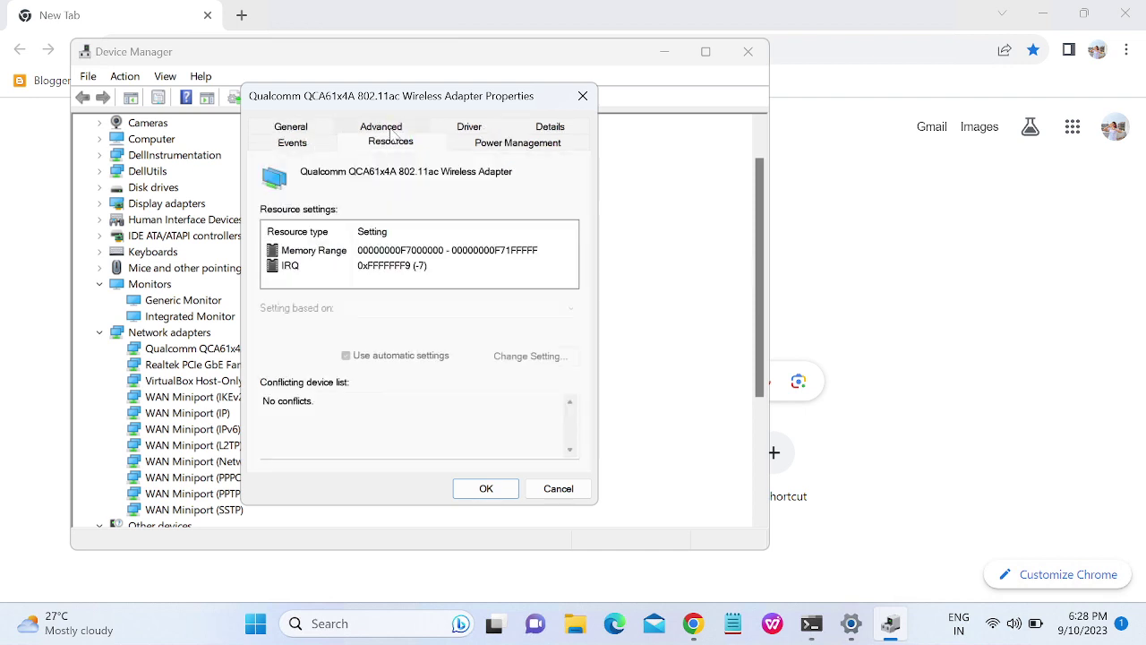
left_click(485, 132)
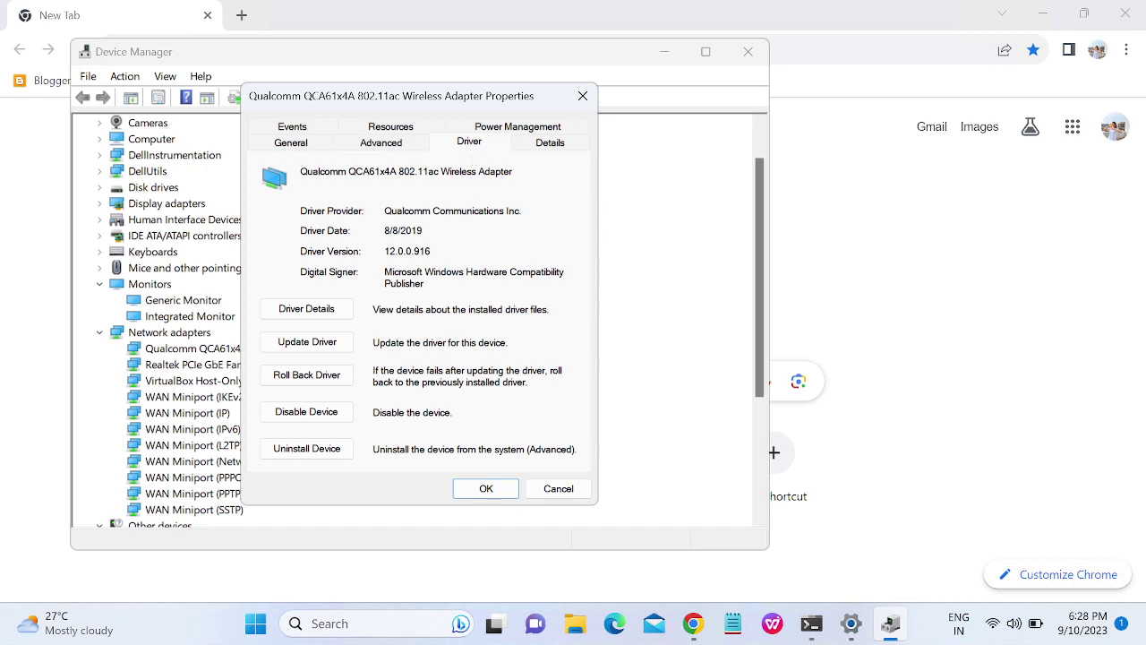
left_click_drag(384, 230, 422, 230)
left_click(693, 623)
Search Google for Dell driver downloads and open Dell's Drivers & Downloads page
key("Down")
type("de")
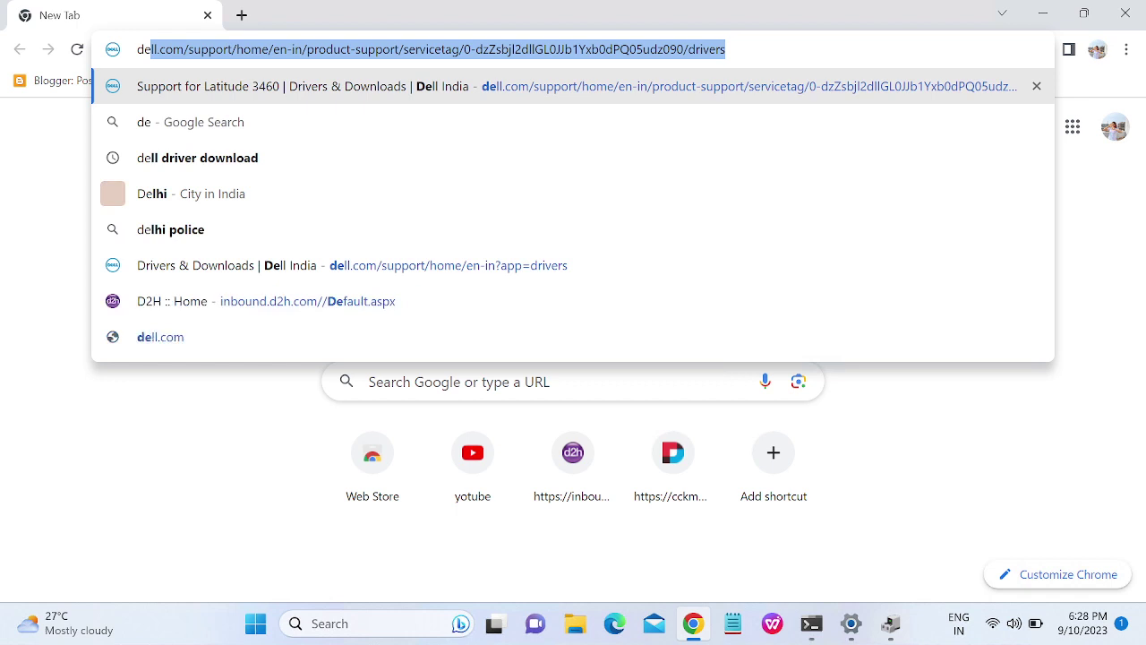
type("ll dr")
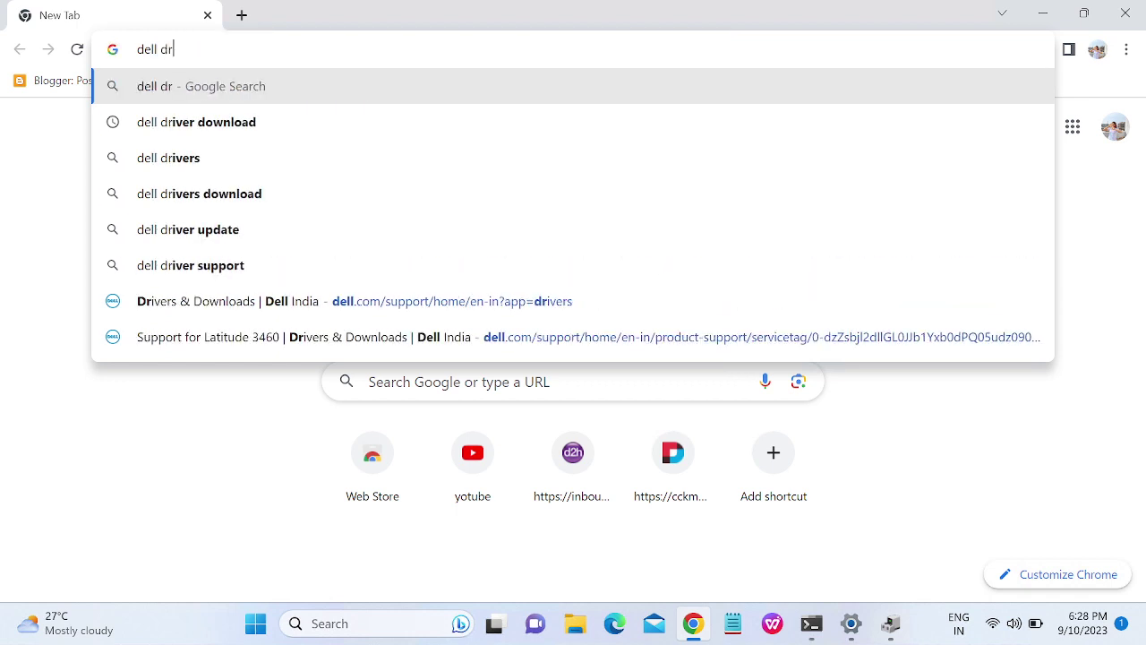
left_click(256, 122)
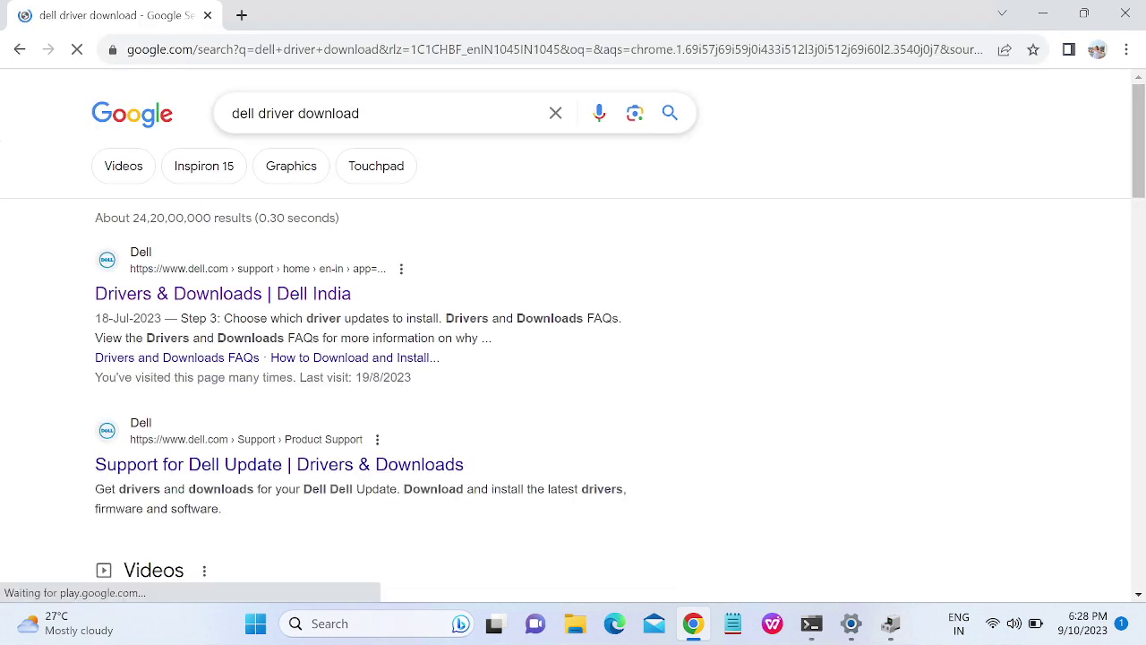
left_click(185, 304)
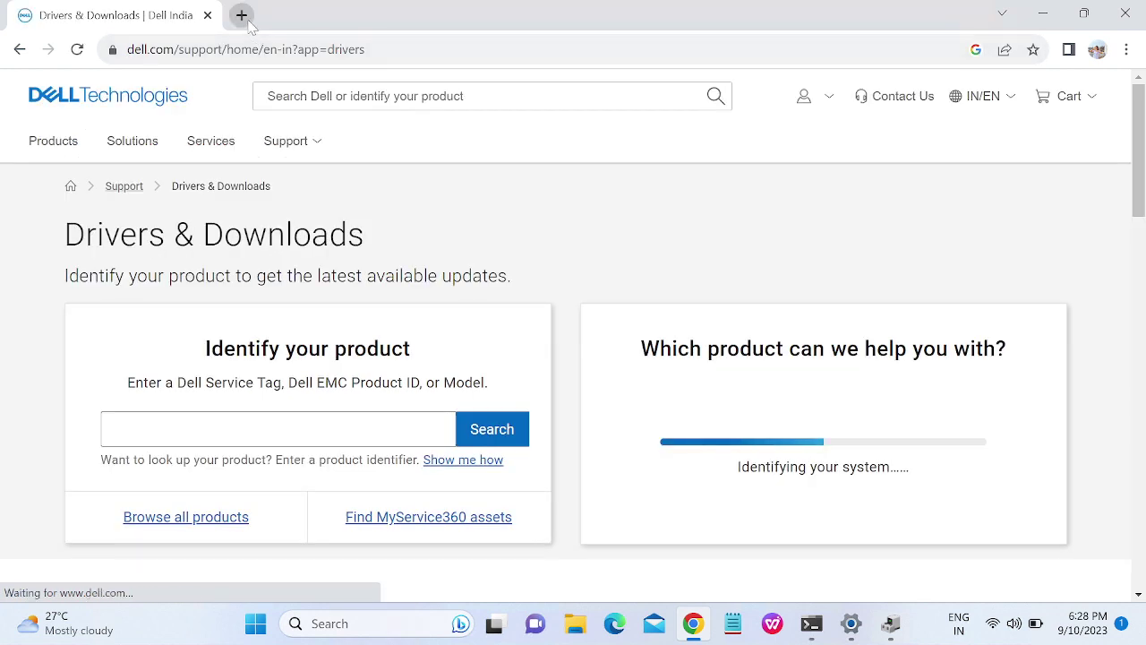
Open Lenovo's Drivers & Software page in a new tab, then return to the Dell tab
left_click(241, 15)
type("lenovo")
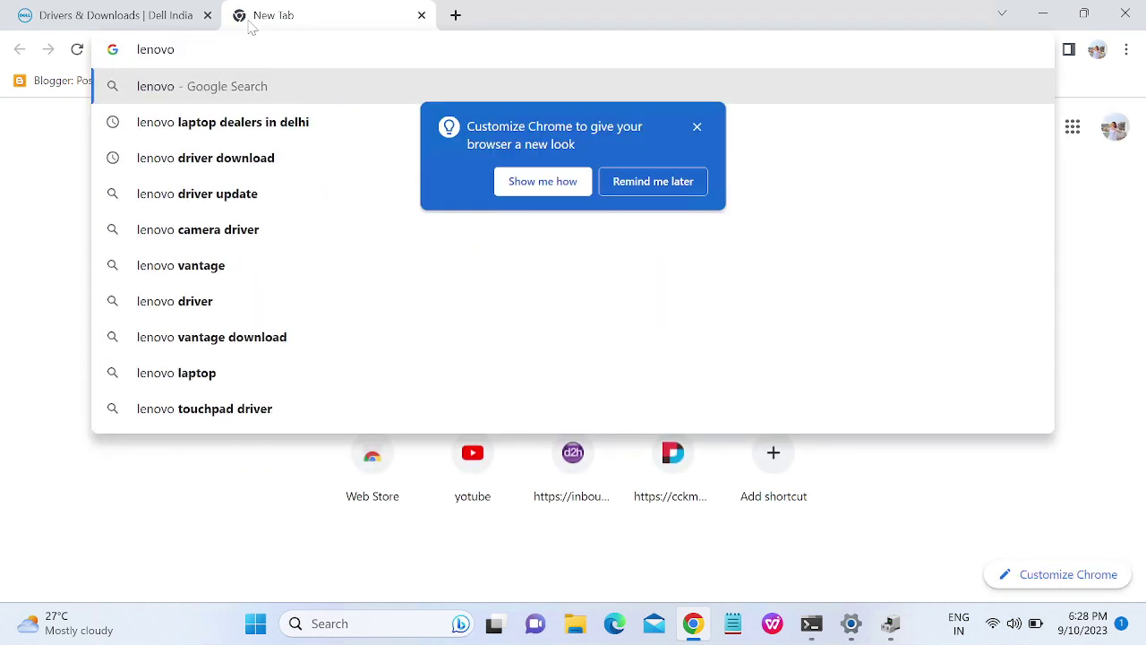
type(" dri")
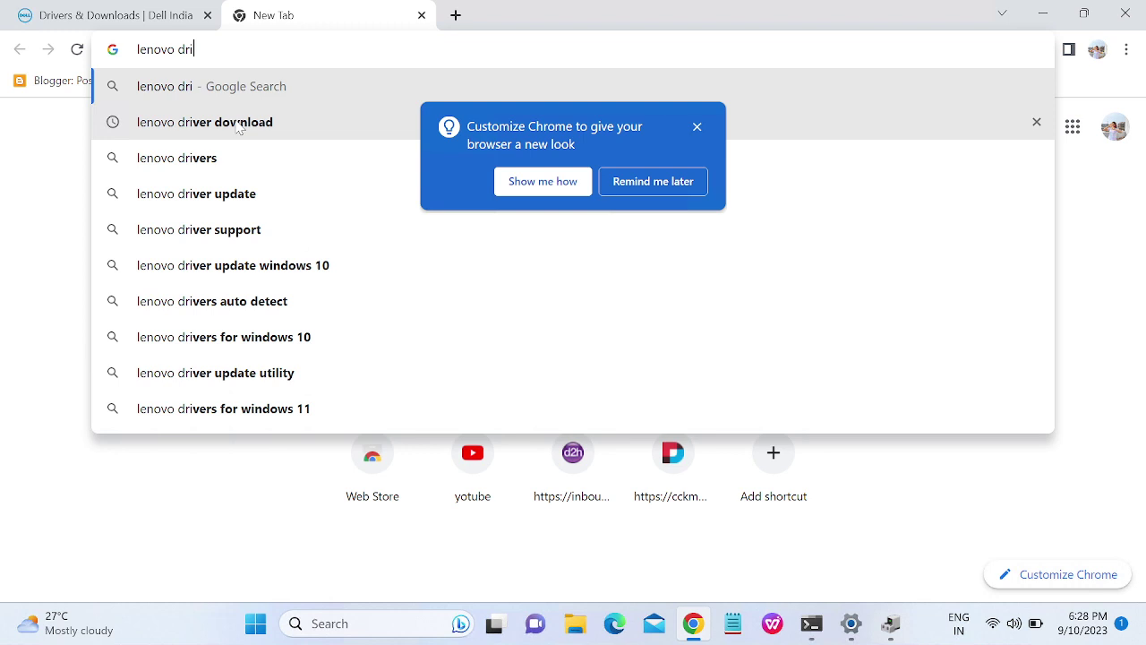
left_click(243, 118)
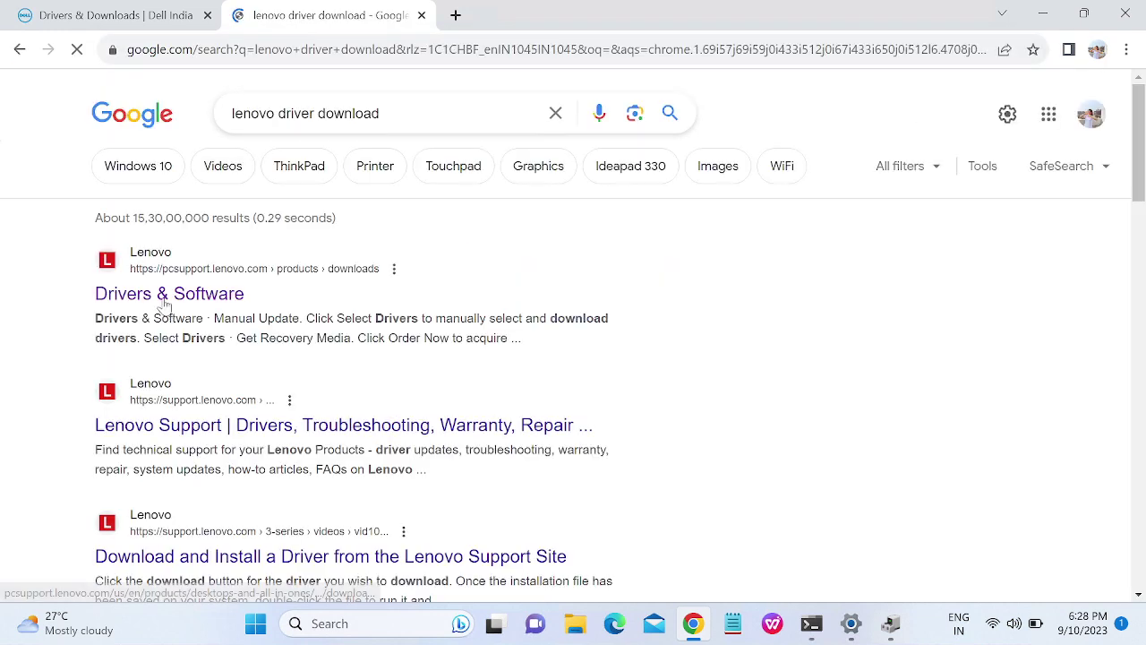
left_click(166, 300)
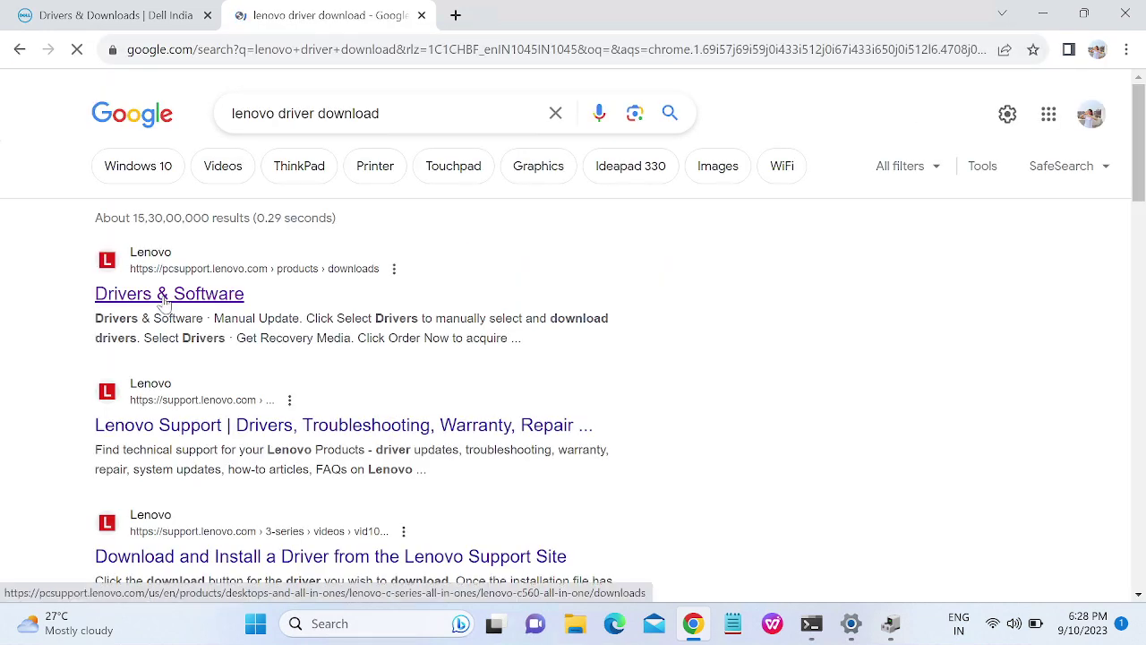
left_click(96, 15)
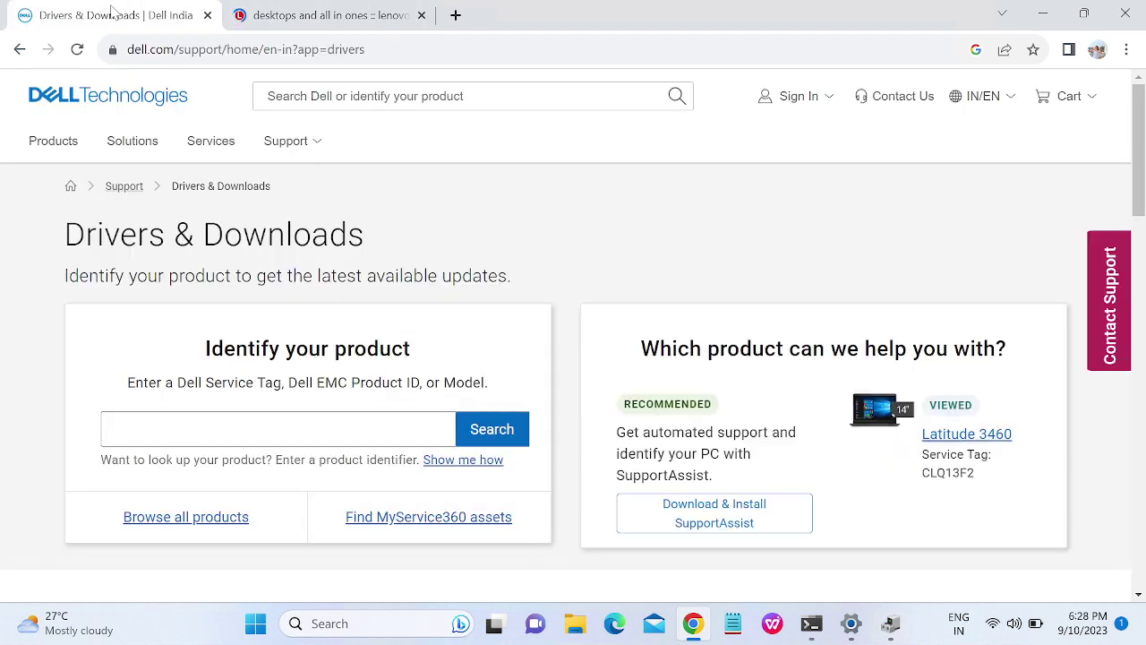
left_click(322, 627)
Run 'wmic bios get serialnumber' in Command Prompt and copy the printed serial number
type("cmd")
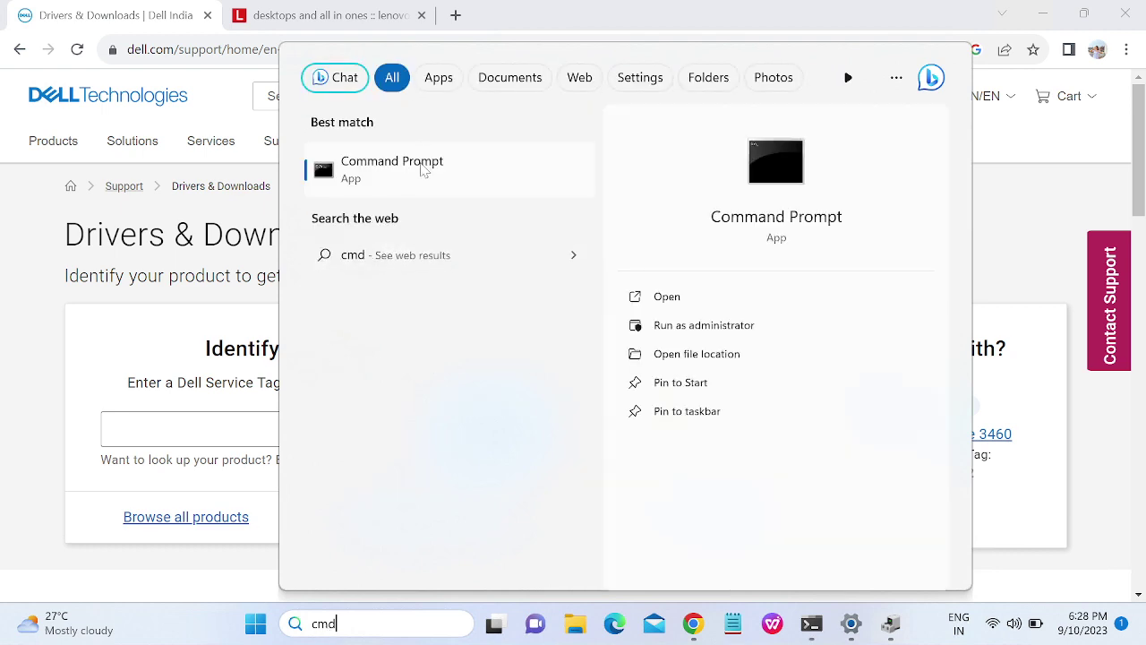
left_click(417, 175)
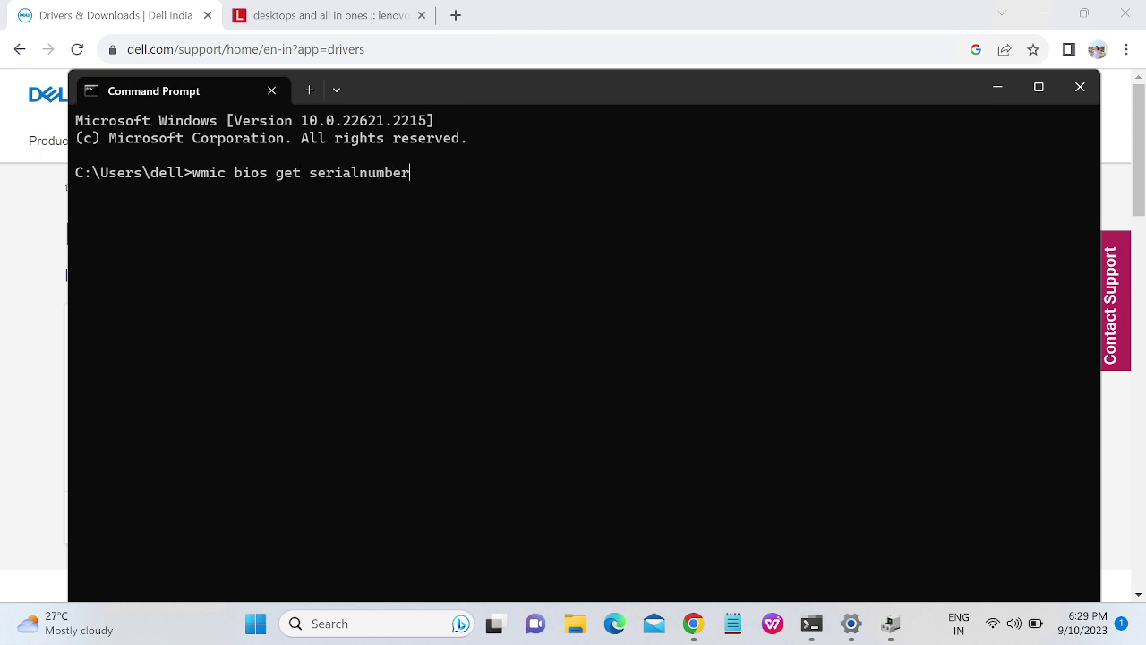
key("Return")
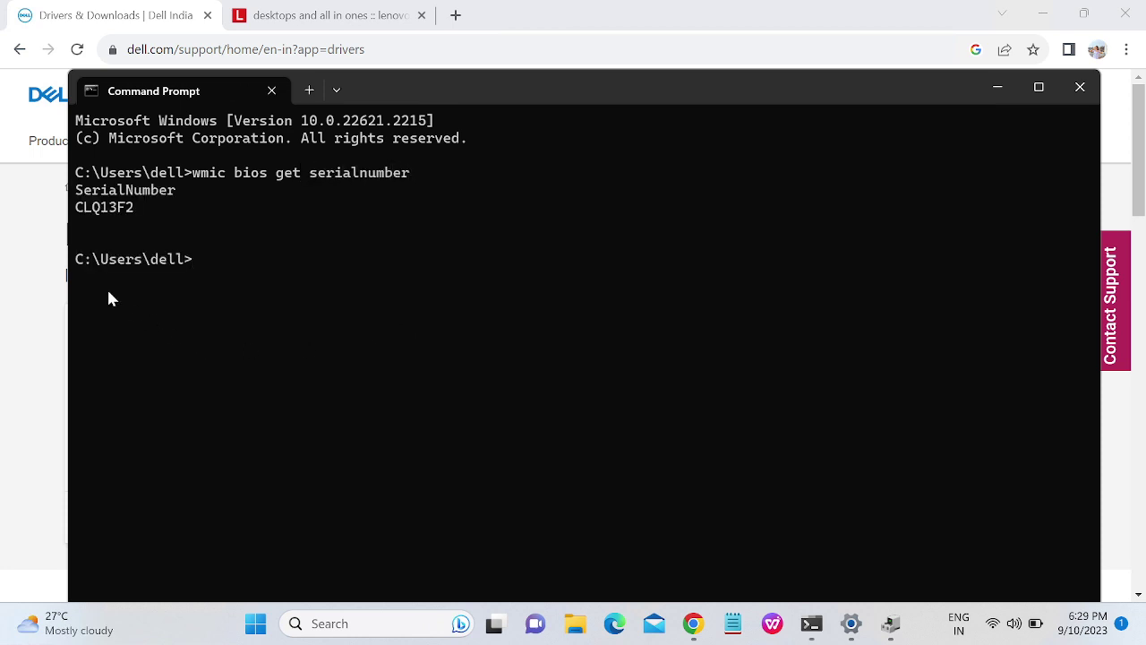
left_click_drag(135, 215, 57, 212)
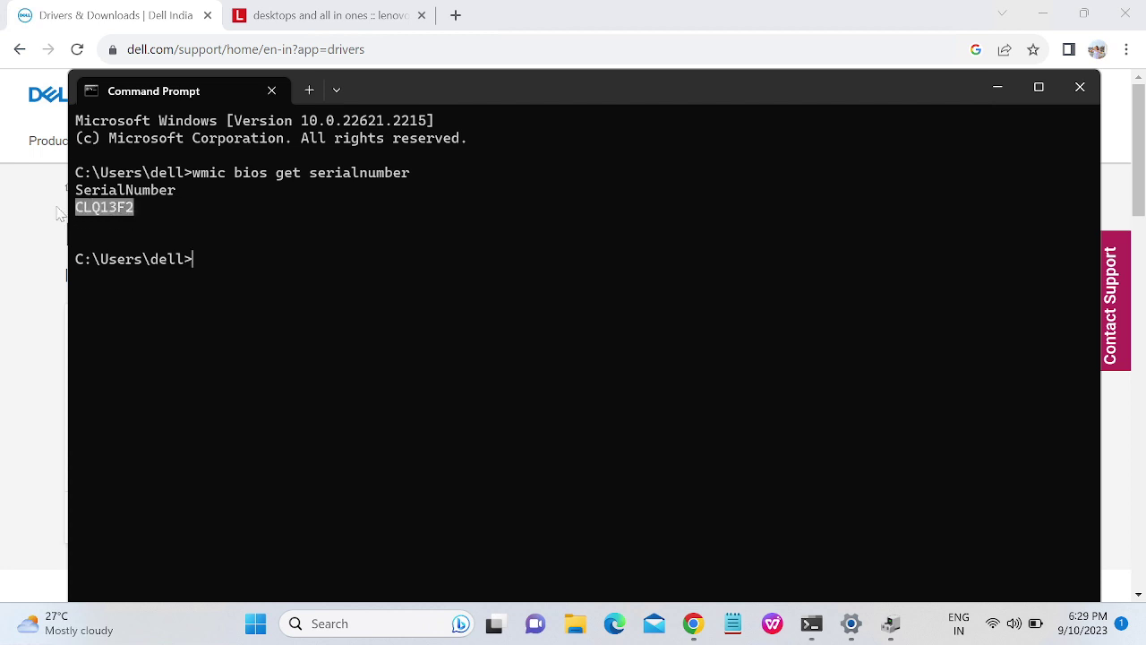
key("ctrl+c")
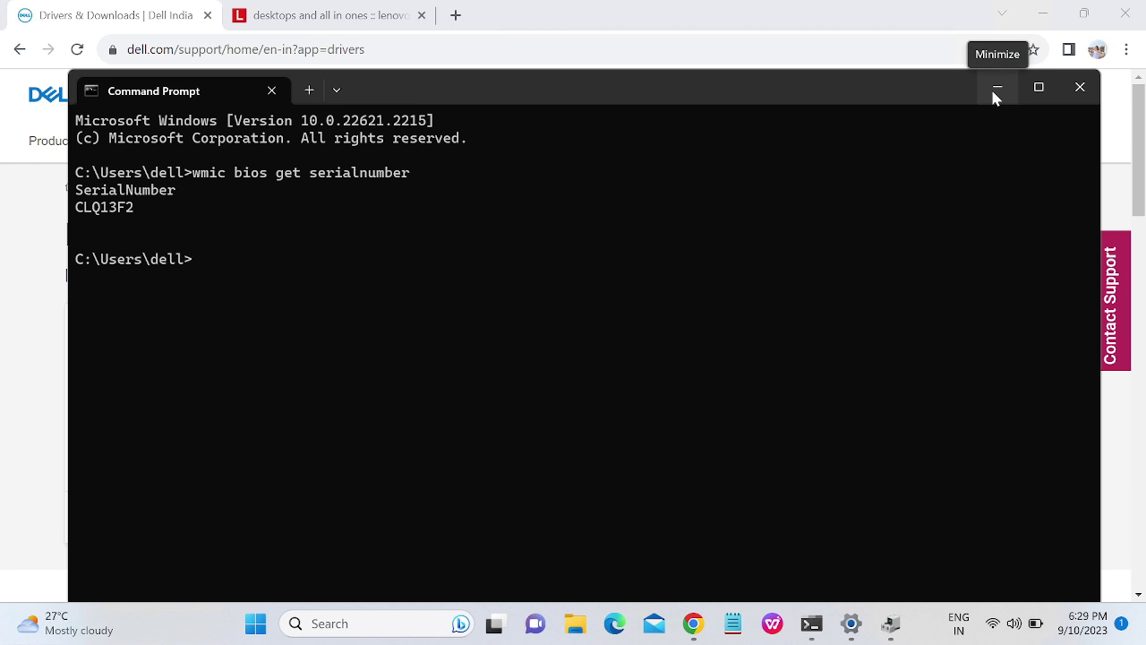
left_click_drag(139, 211, 74, 210)
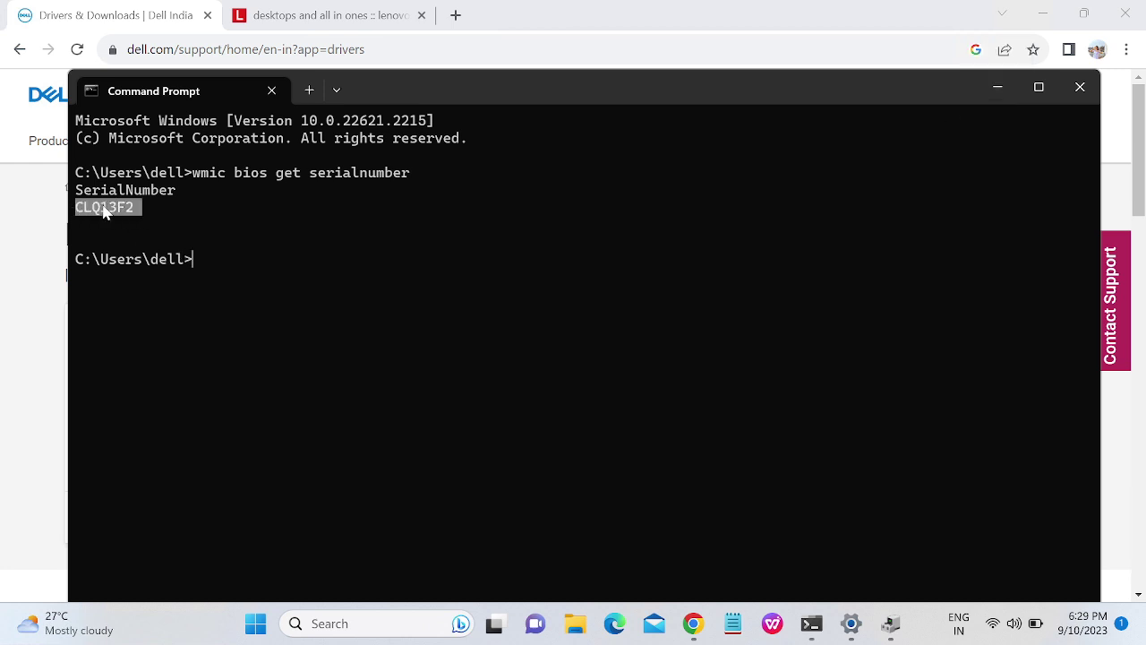
right_click(213, 89)
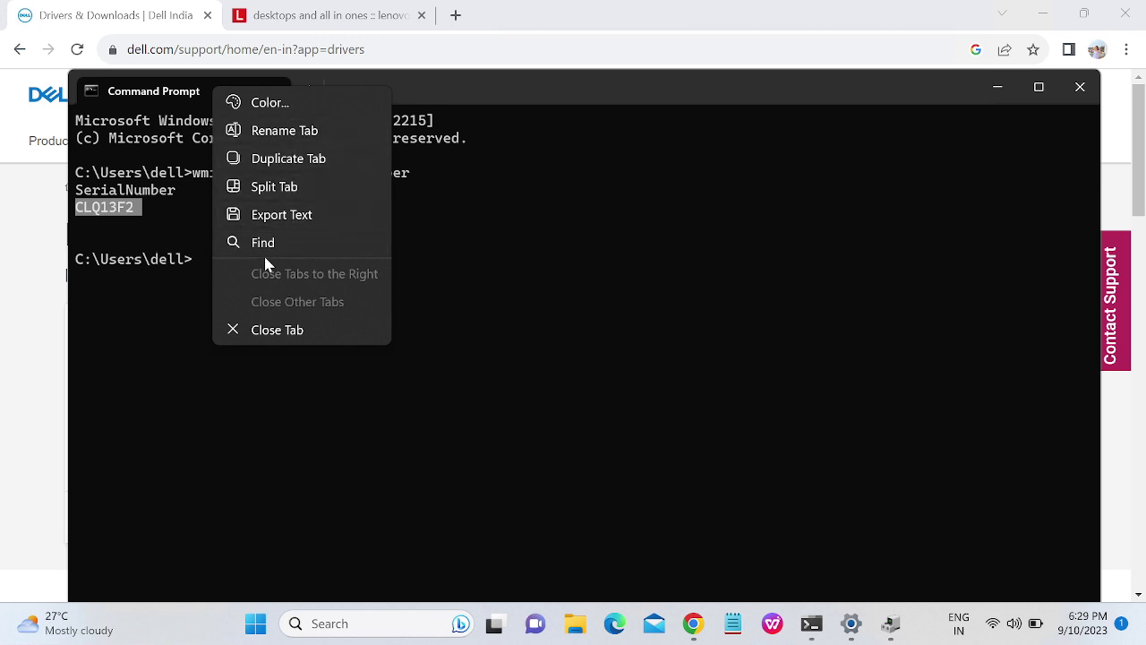
Paste the serial number into Dell's product identifier field and search for that service tag
left_click(988, 89)
left_click(274, 420)
key("ctrl+v")
left_click(514, 437)
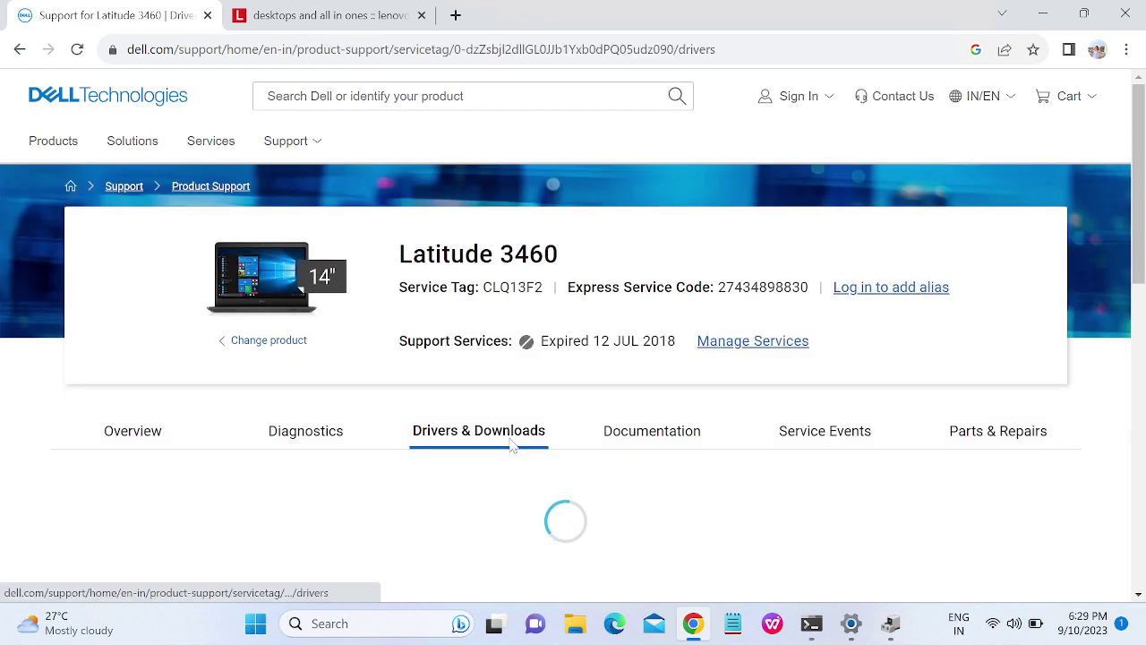
Expand Find drivers on the Latitude 3460 page and scroll to the 13-driver This Device list
scroll(502, 409, "down", 3)
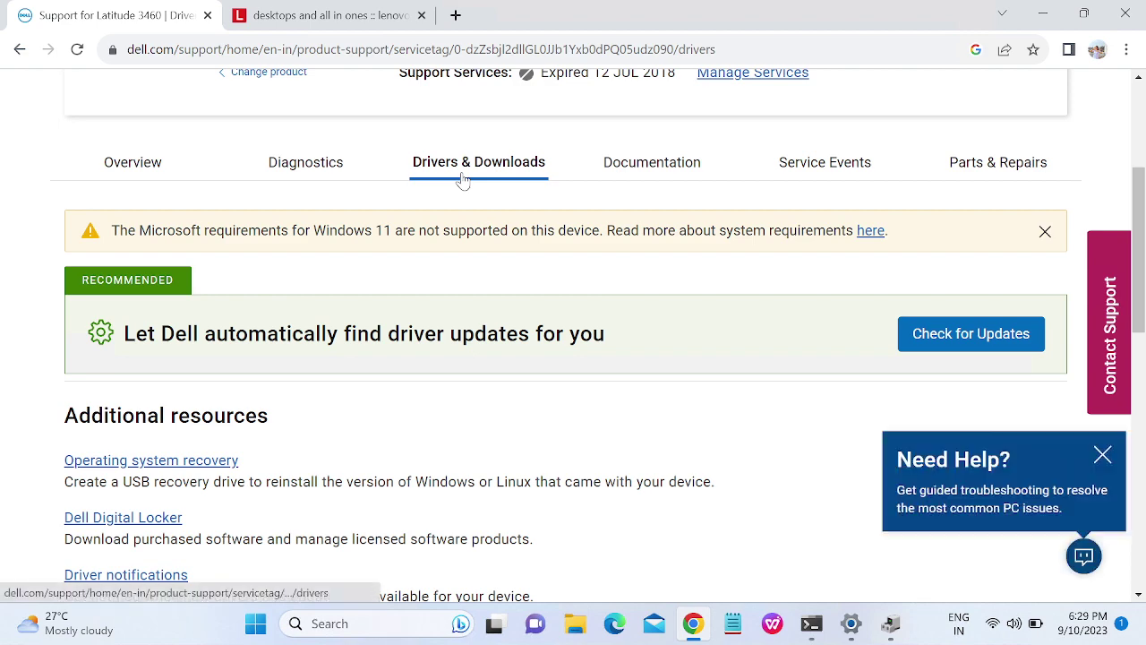
scroll(465, 184, "down", 2)
scroll(464, 184, "down", 4)
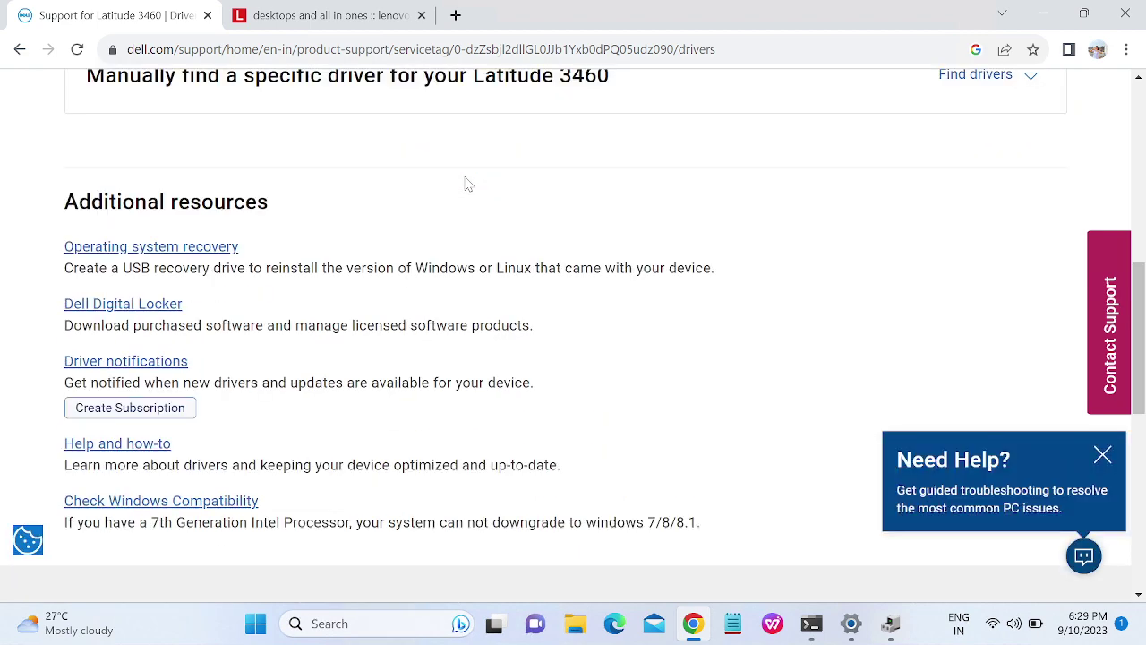
scroll(474, 190, "up", 5)
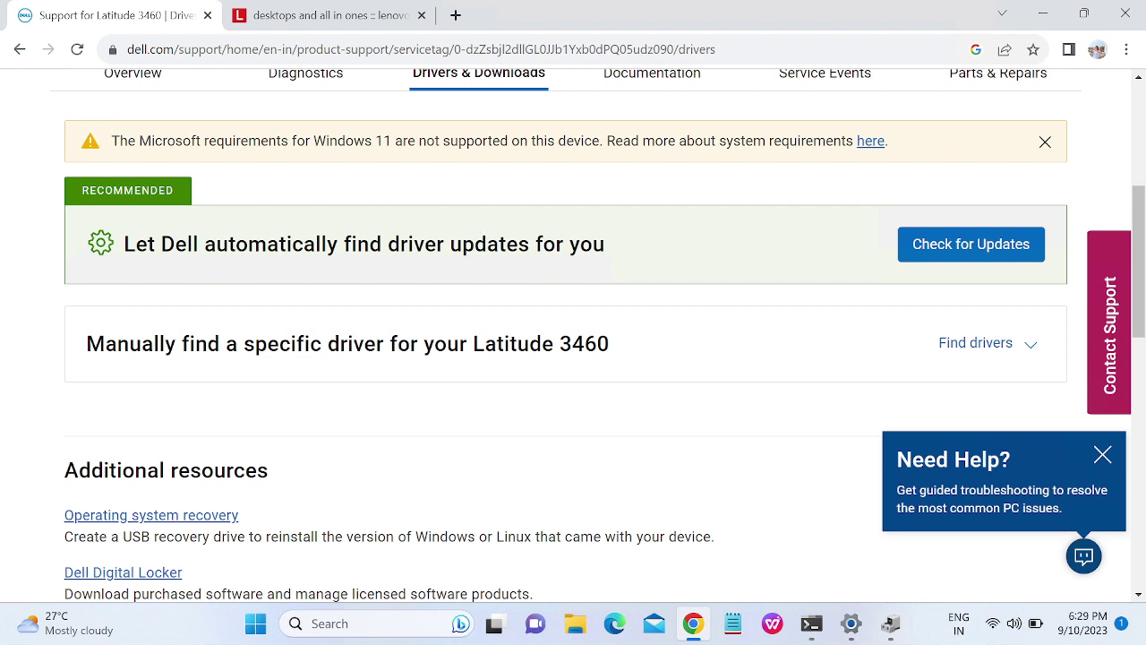
left_click_drag(134, 243, 593, 245)
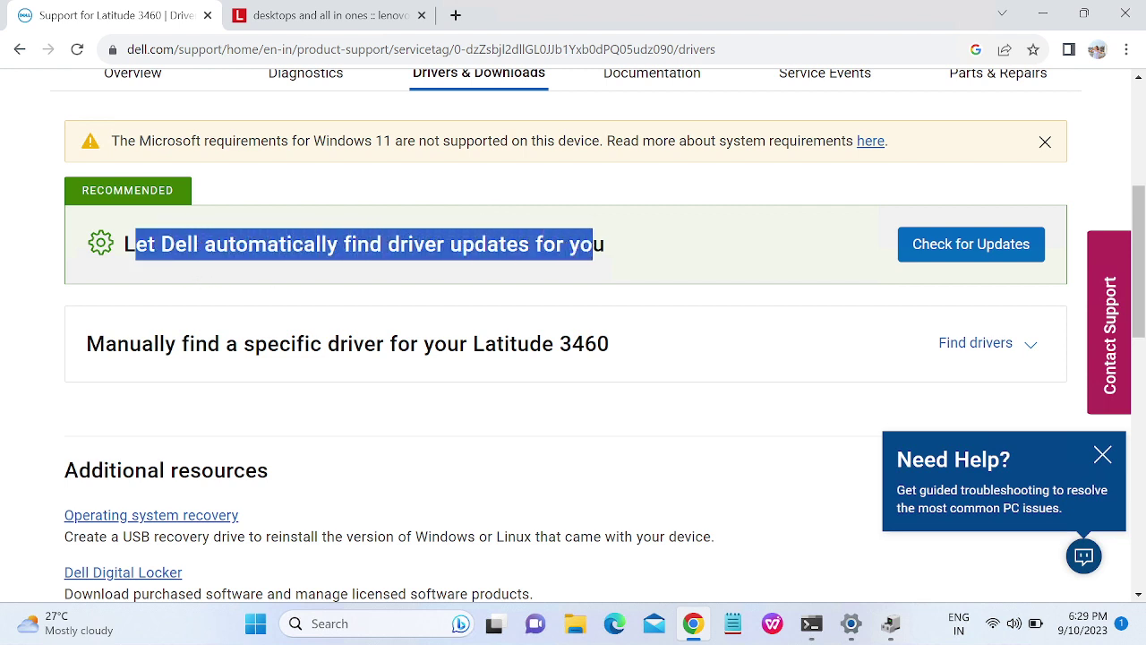
left_click(984, 355)
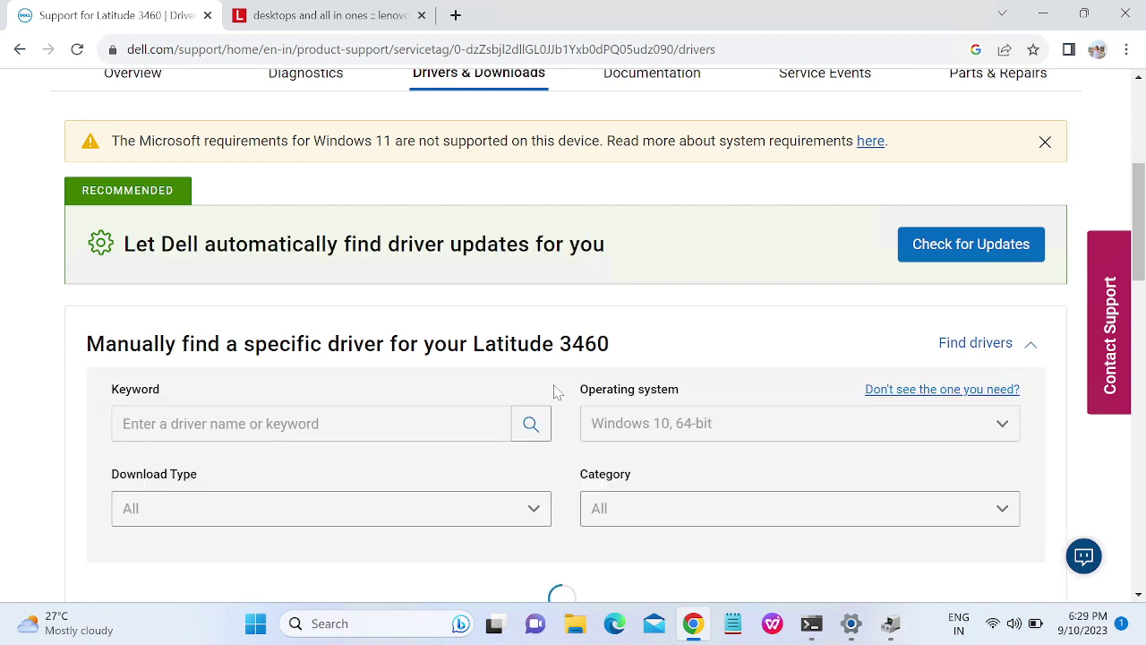
scroll(555, 394, "down", 1)
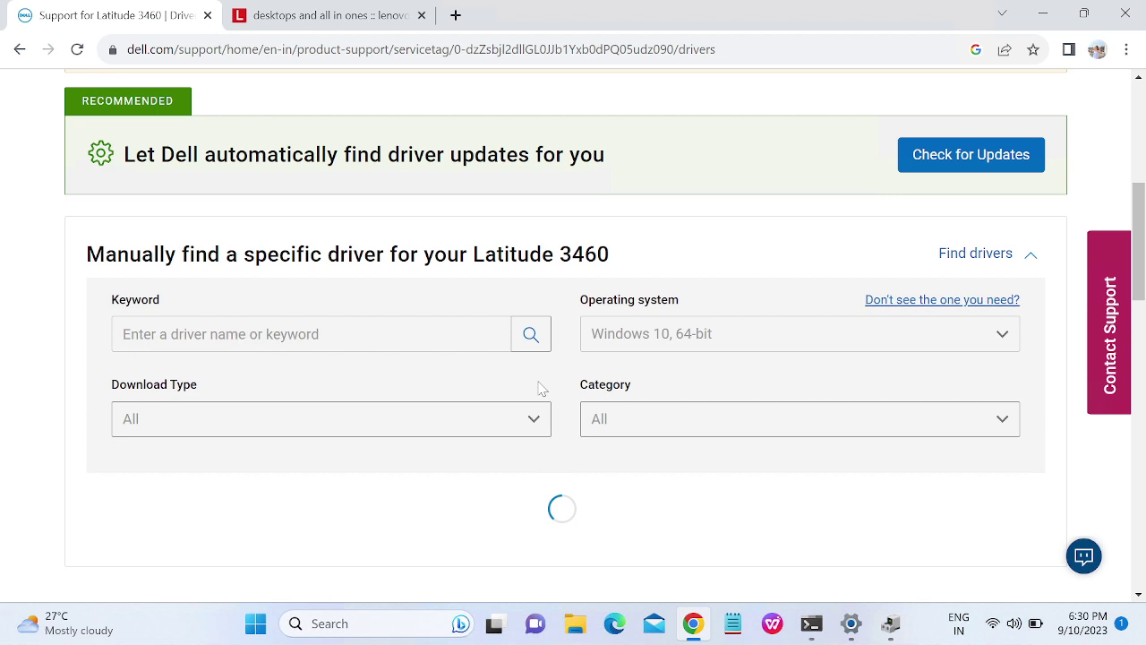
scroll(553, 393, "down", 1)
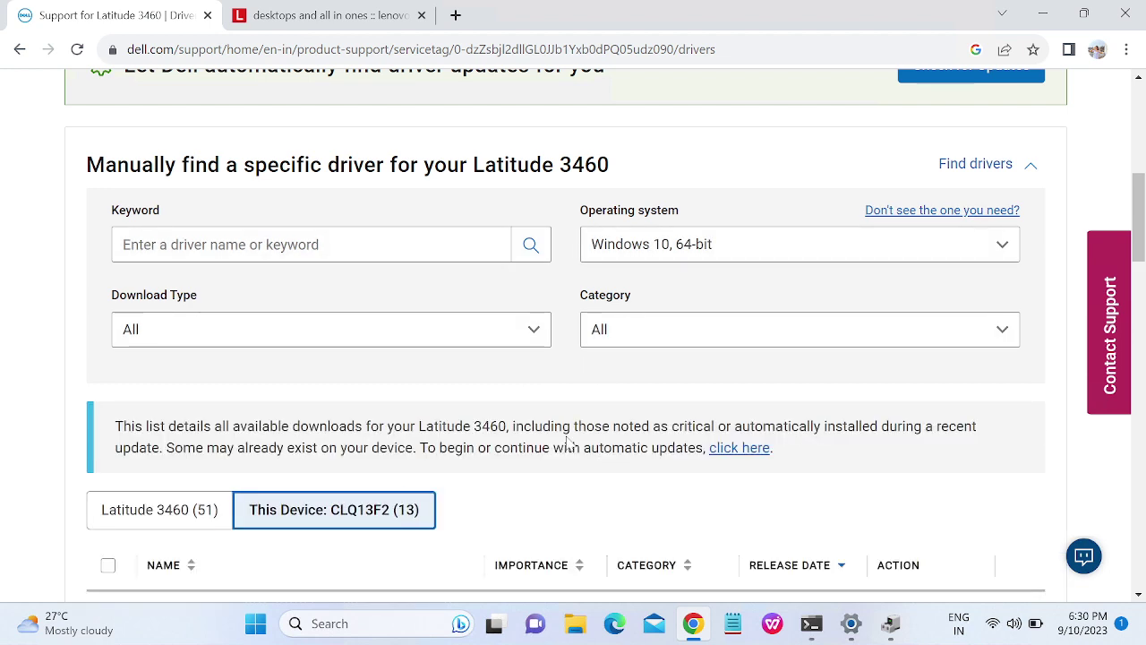
scroll(566, 441, "down", 3)
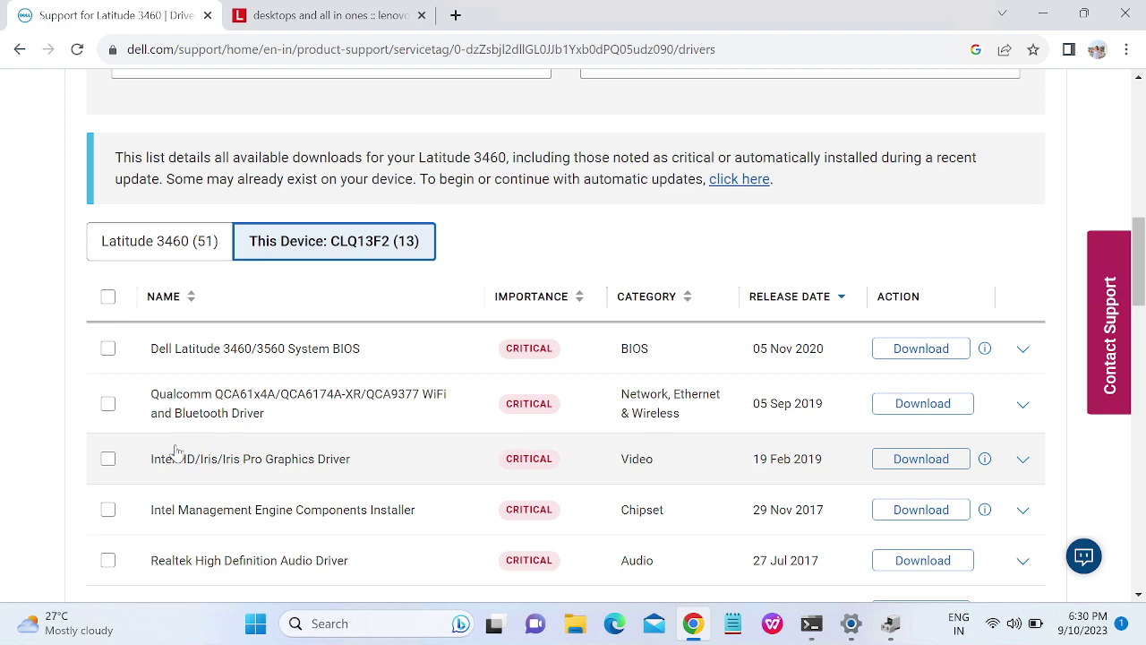
Download the Qualcomm QCA61x4A WiFi and Bluetooth driver from the Dell driver list
left_click(107, 404)
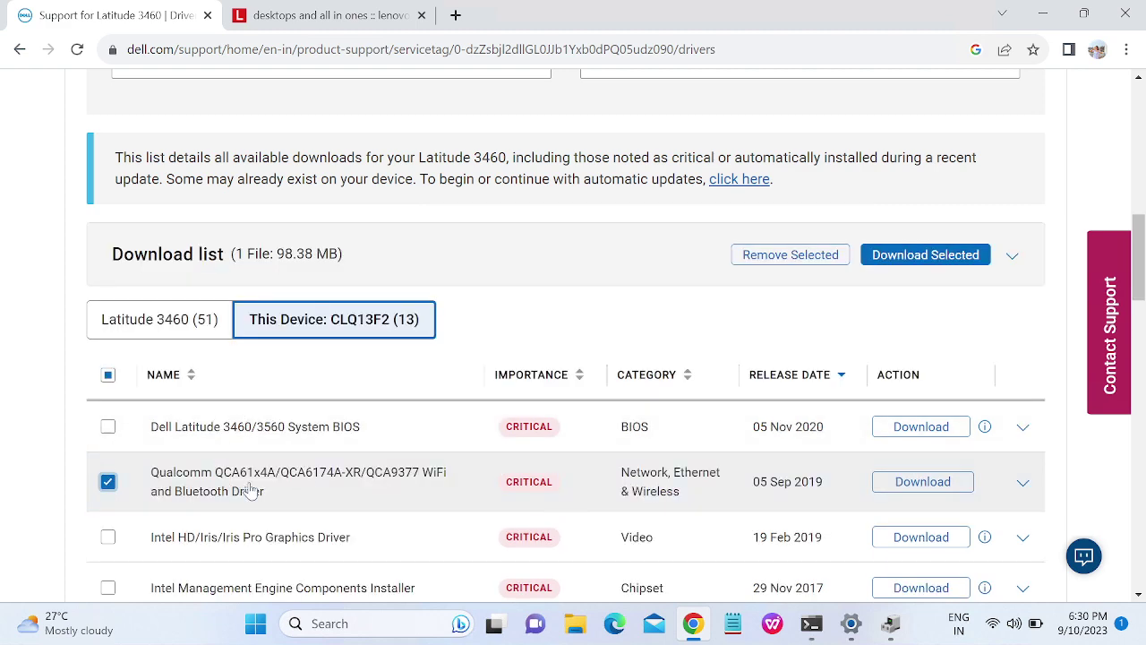
scroll(448, 369, "down", 2)
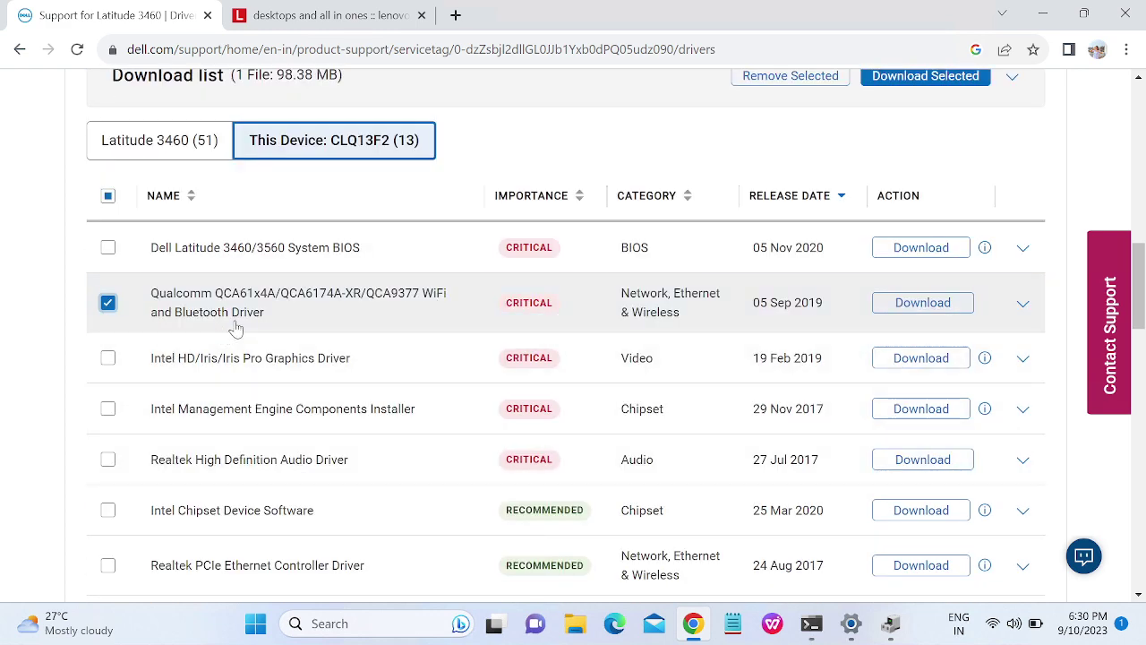
right_click(922, 308)
left_click(949, 322)
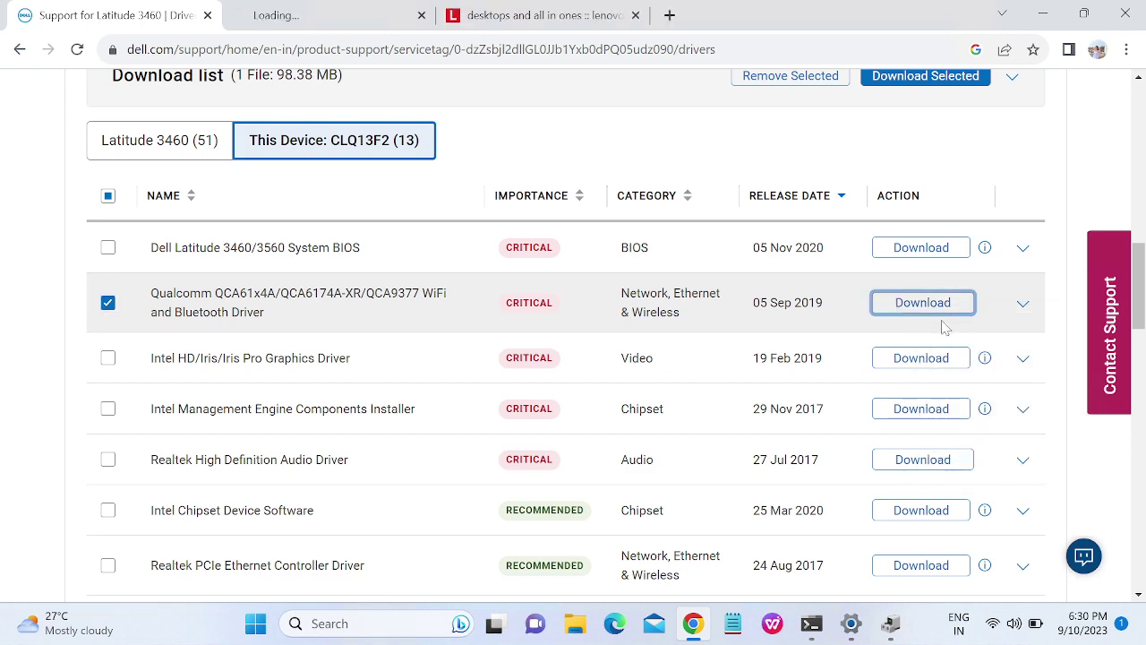
Confirm in Chrome's recent downloads that the 98.4 MB Qualcomm .EXE shows Done
key("ctrl+Tab")
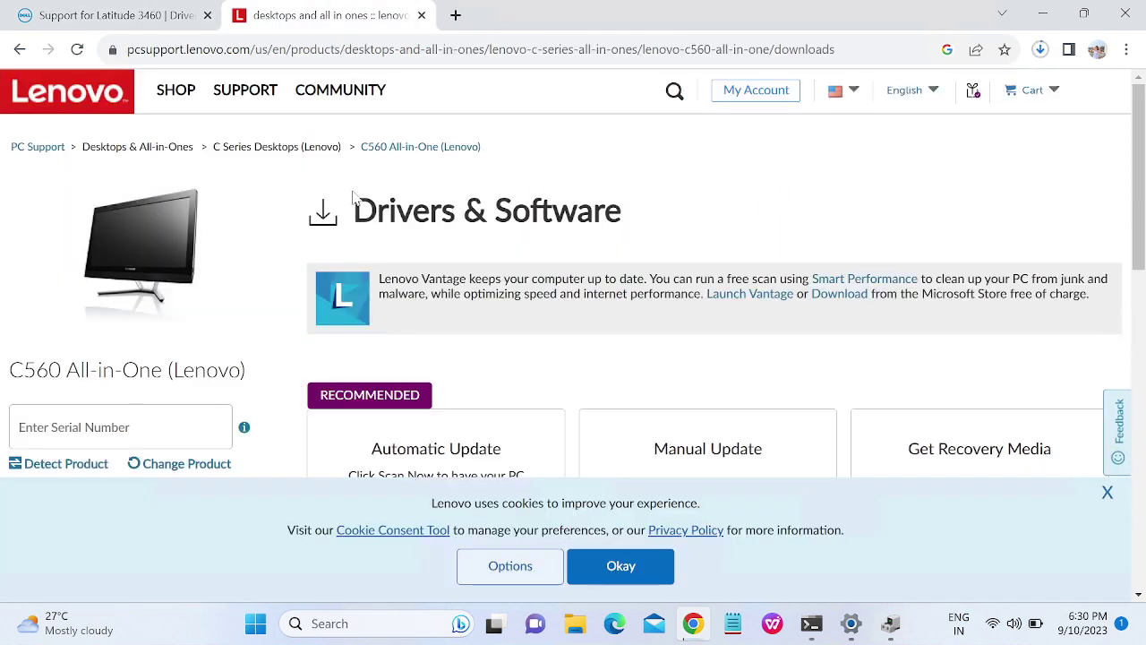
left_click(170, 15)
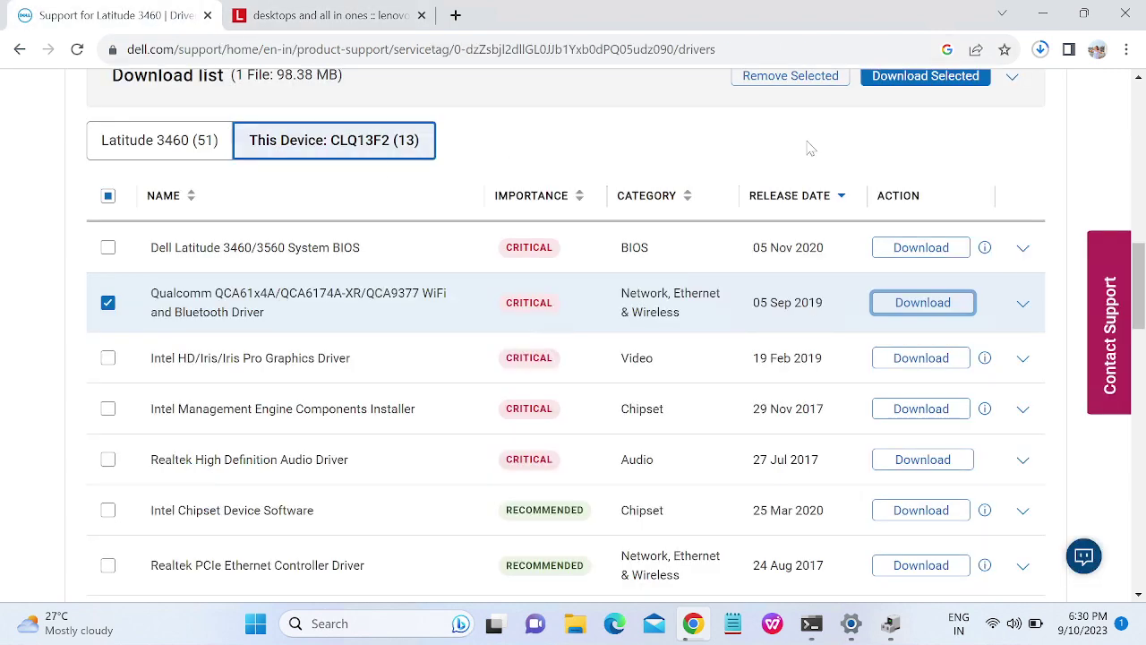
left_click(1044, 51)
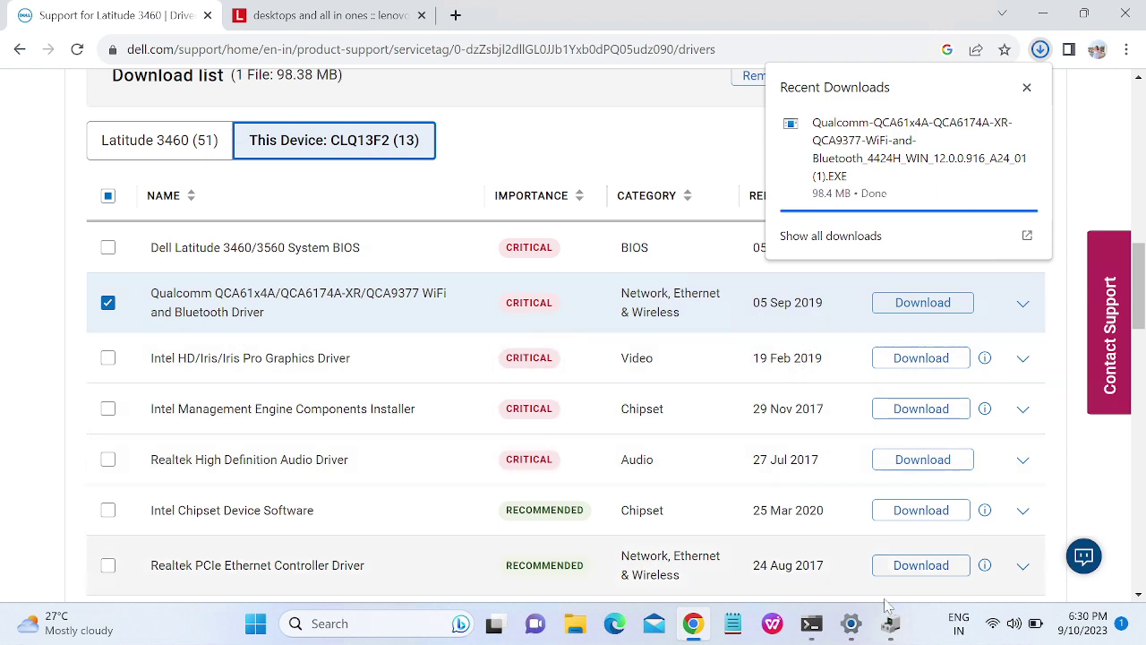
left_click(891, 631)
right_click(240, 397)
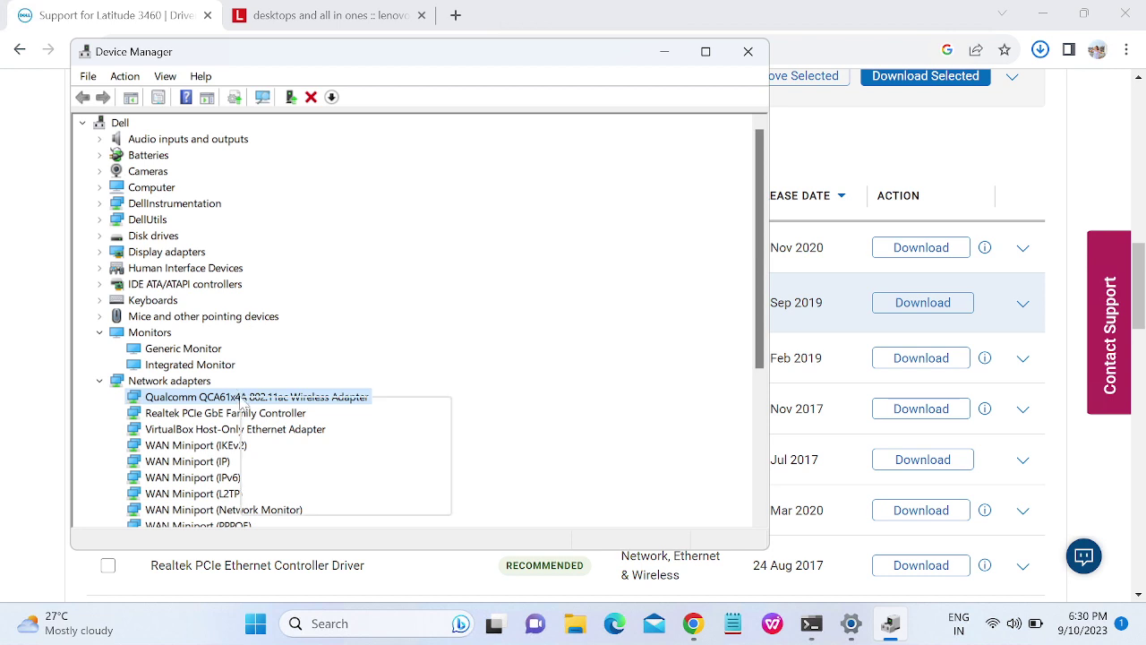
left_click(300, 506)
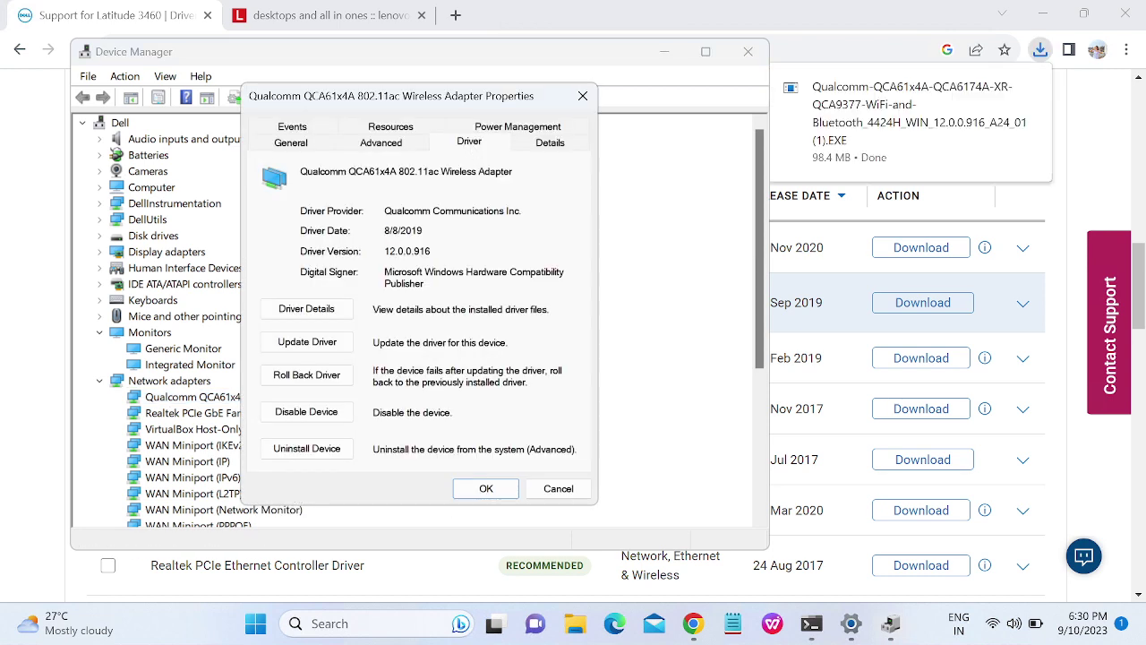
left_click_drag(388, 230, 423, 230)
left_click(582, 95)
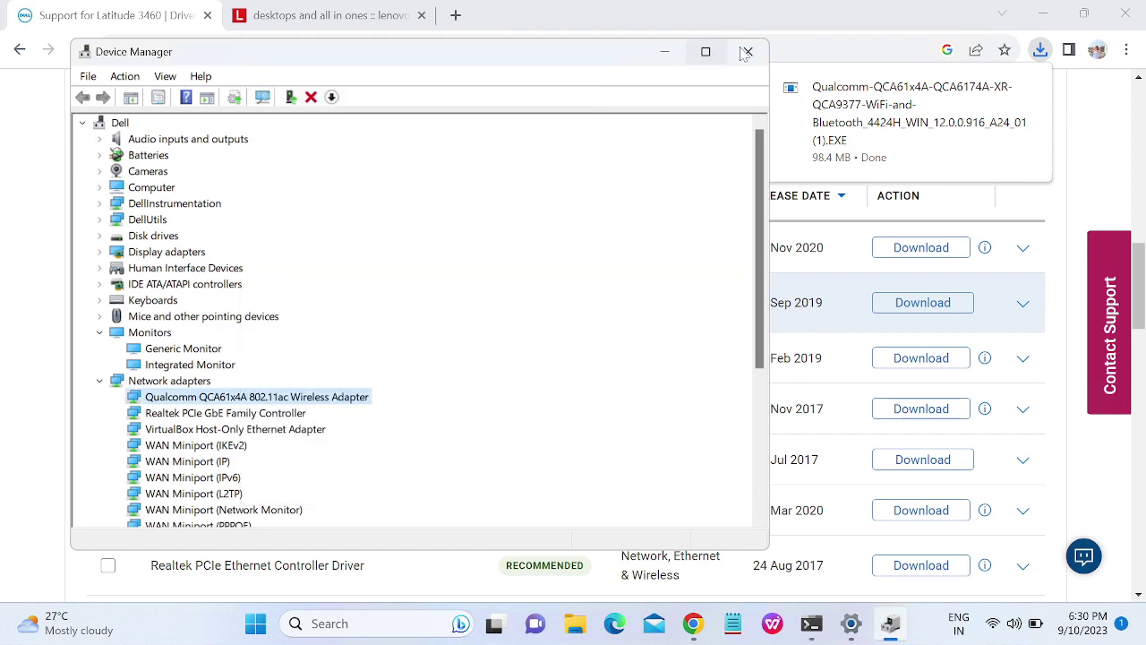
left_click(748, 51)
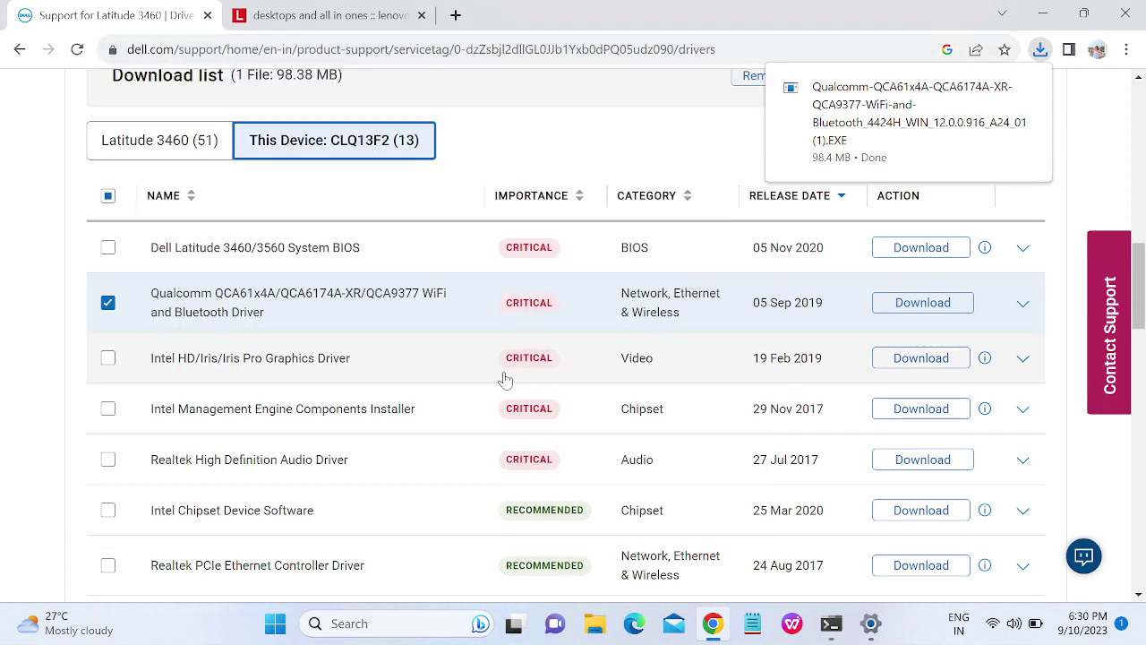
Check Chrome's recent downloads list, then return to the Lenovo Support page
left_click(1039, 50)
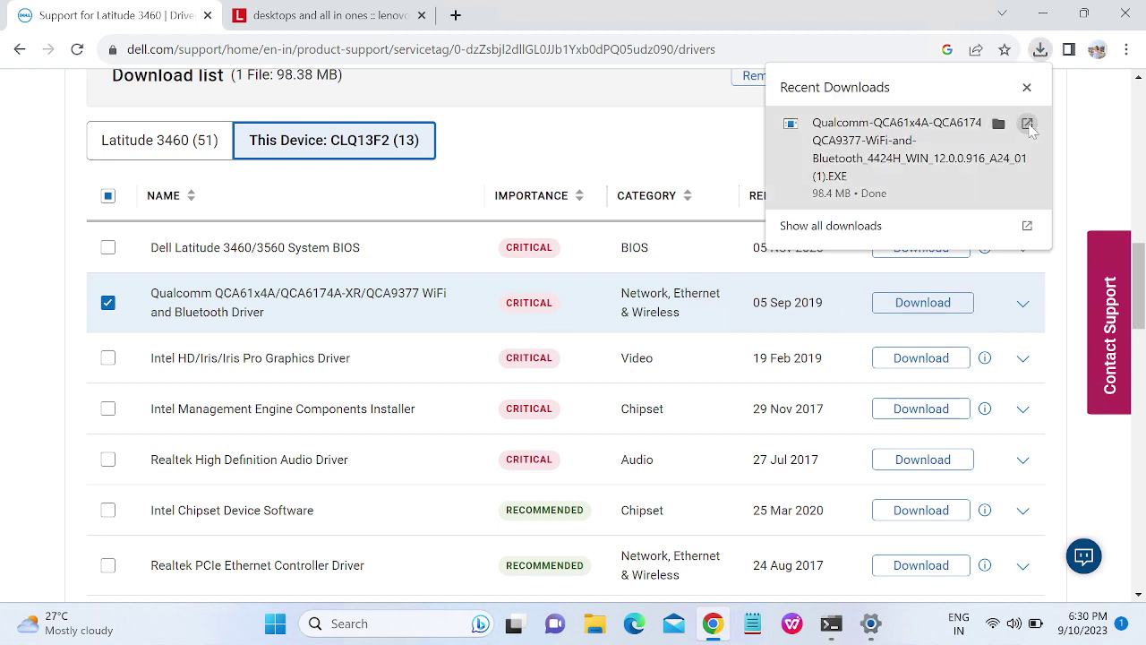
left_click(1026, 123)
left_click(347, 16)
scroll(235, 358, "down", 2)
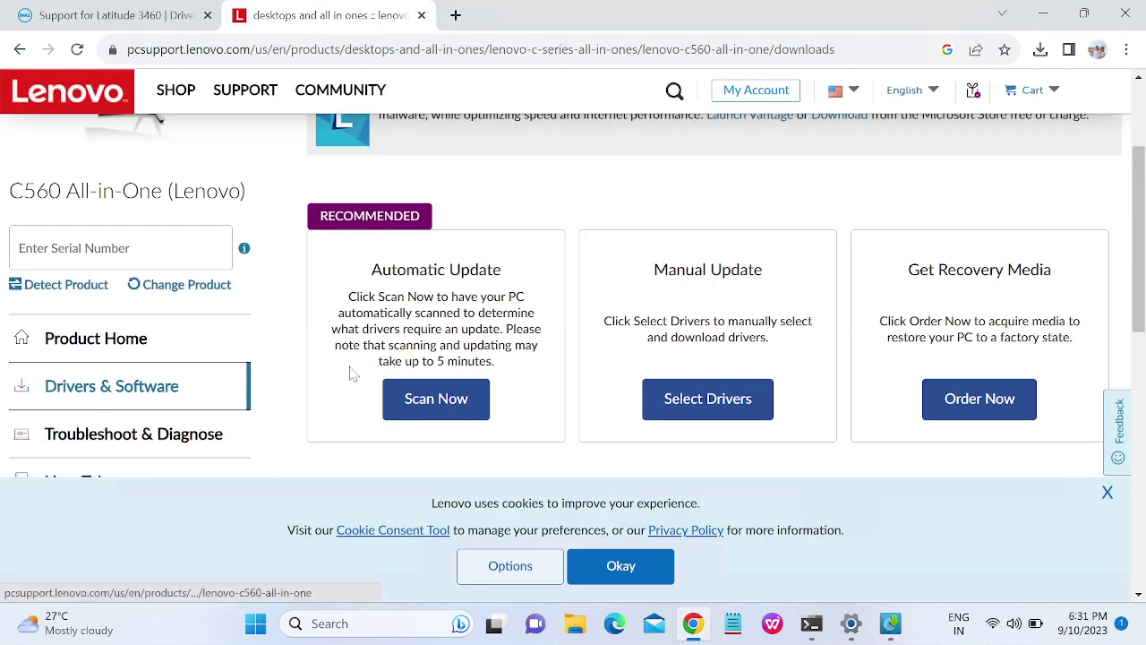
scroll(627, 340, "down", 1)
Open the Networking: Wireless LAN driver category for the C560 All-in-One
left_click(679, 326)
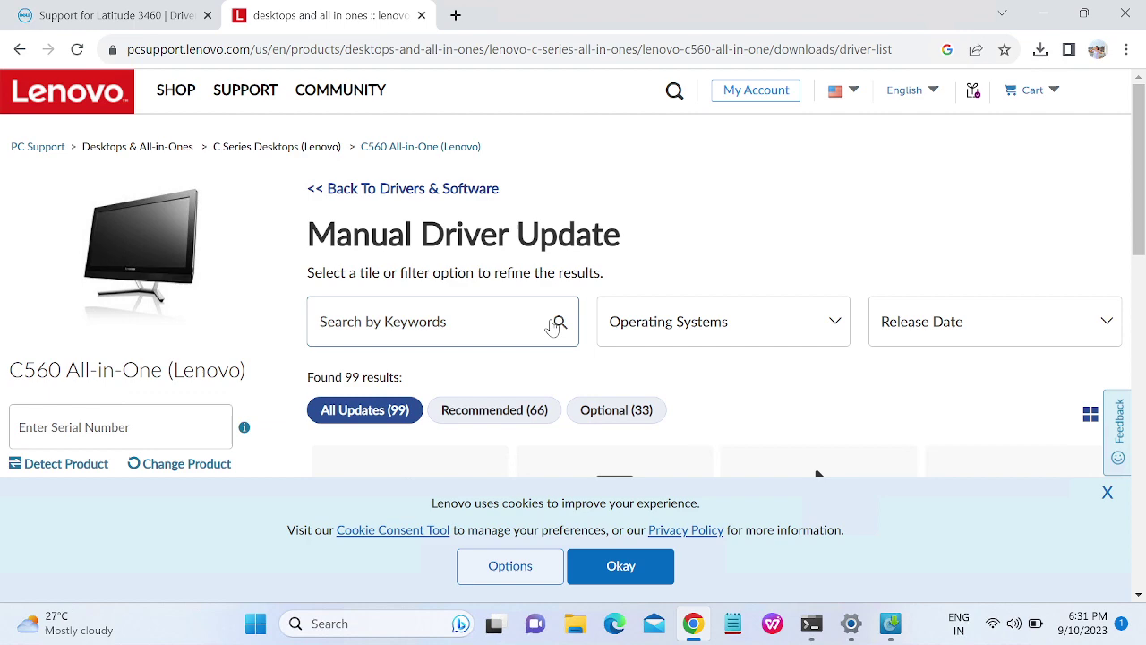
scroll(553, 328, "down", 3)
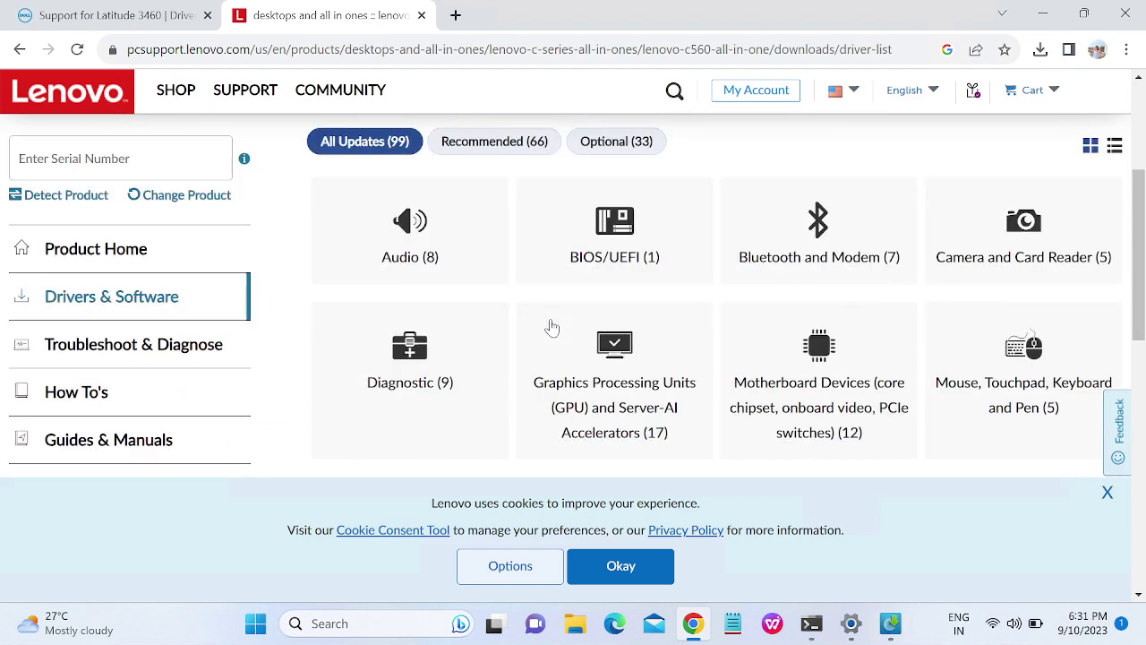
scroll(552, 329, "down", 2)
left_click(609, 381)
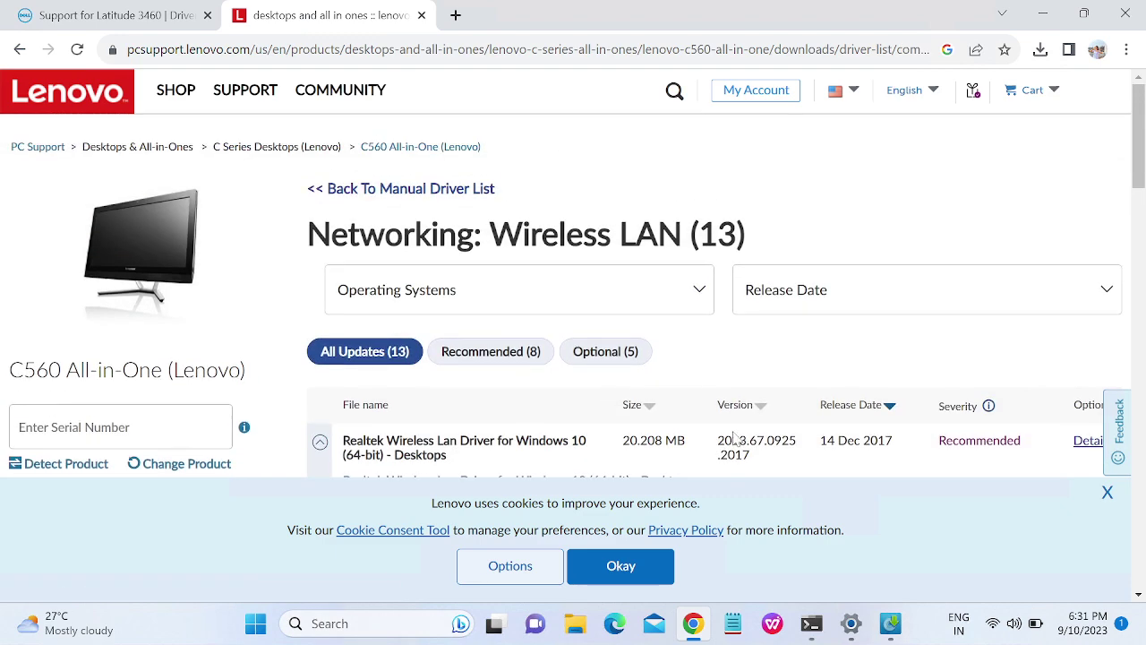
Dismiss the cookie notice and browse the wireless LAN drivers, including the 39.5 MB Qualcomm Atheros driver
left_click(1107, 492)
scroll(542, 383, "down", 2)
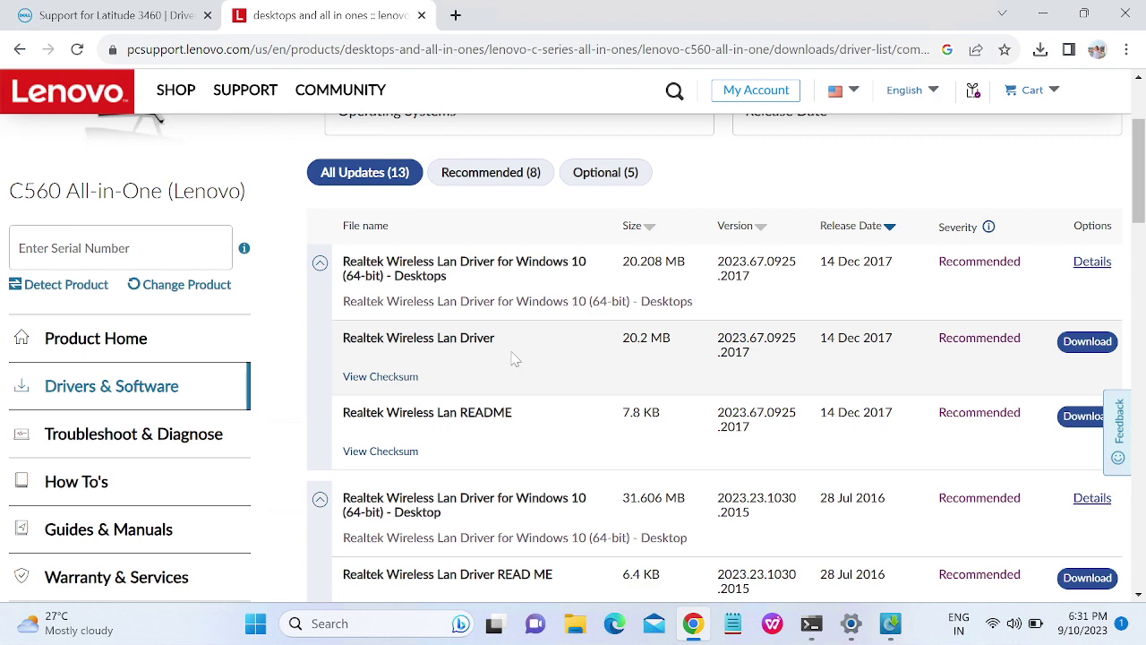
scroll(506, 345, "down", 1)
scroll(492, 318, "down", 1)
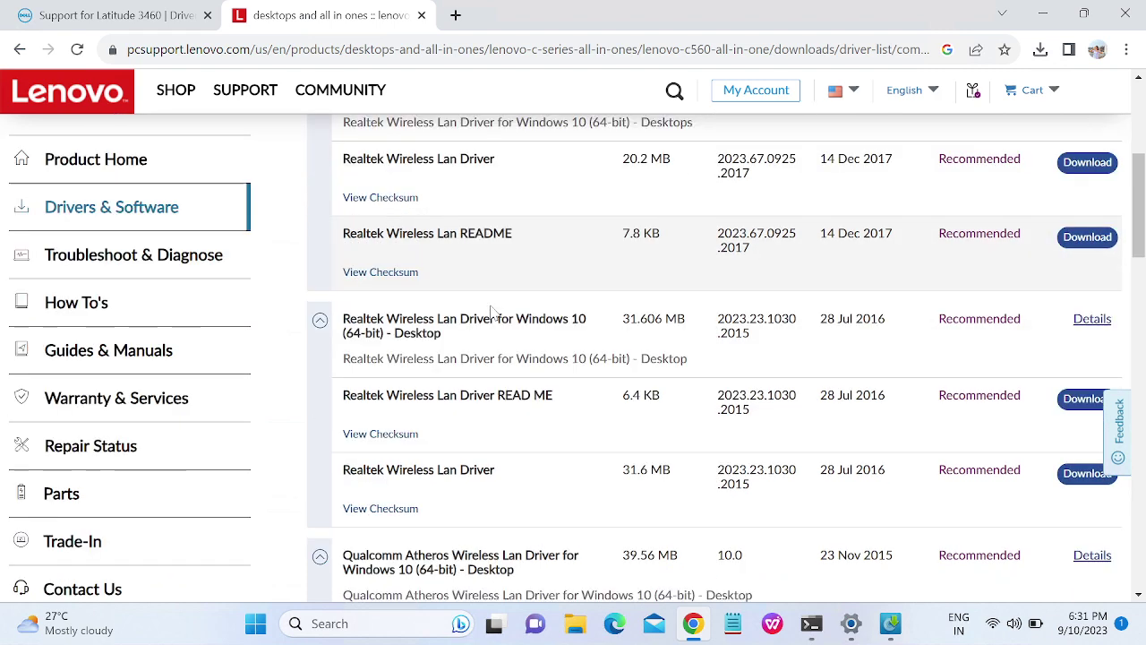
left_click_drag(366, 395, 505, 395)
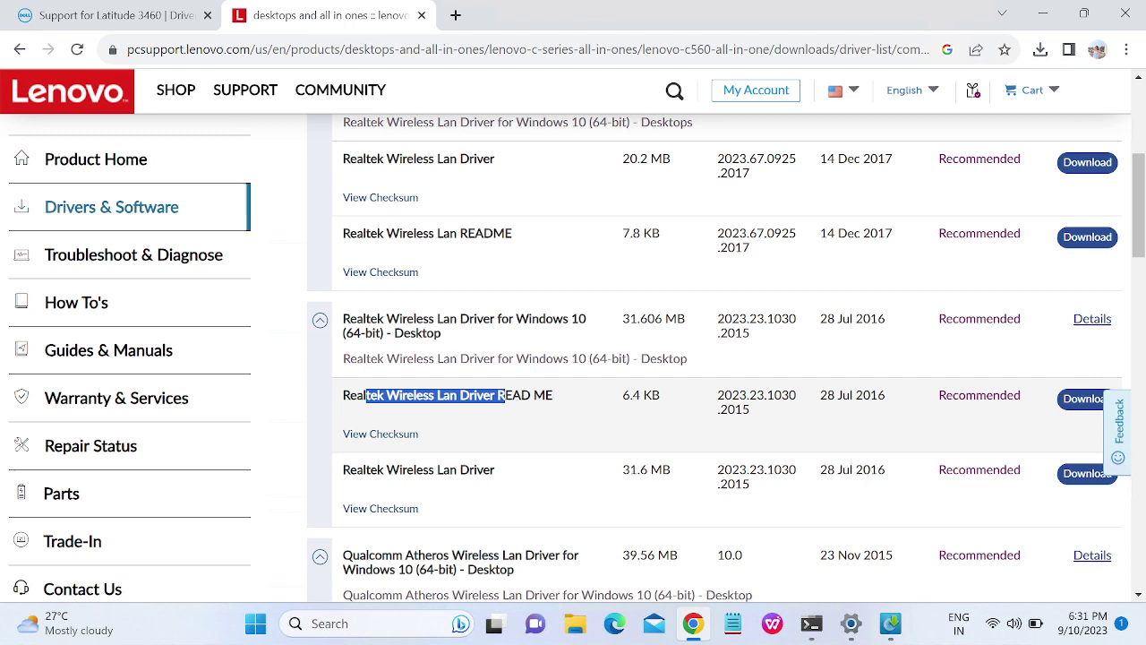
scroll(524, 402, "down", 1)
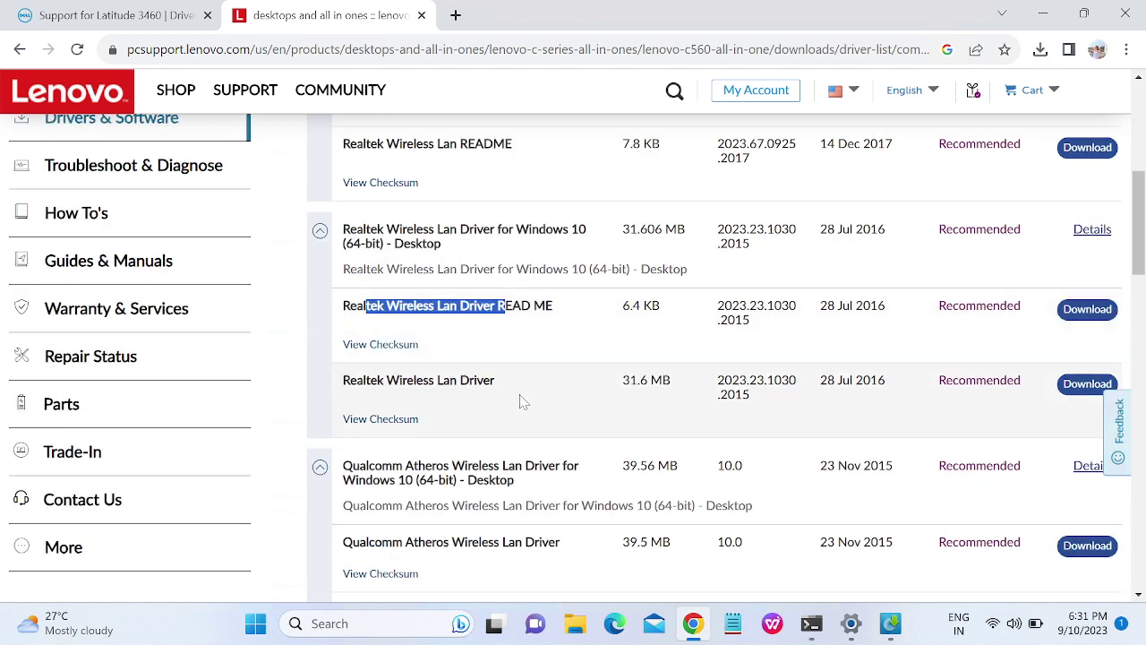
scroll(524, 402, "down", 2)
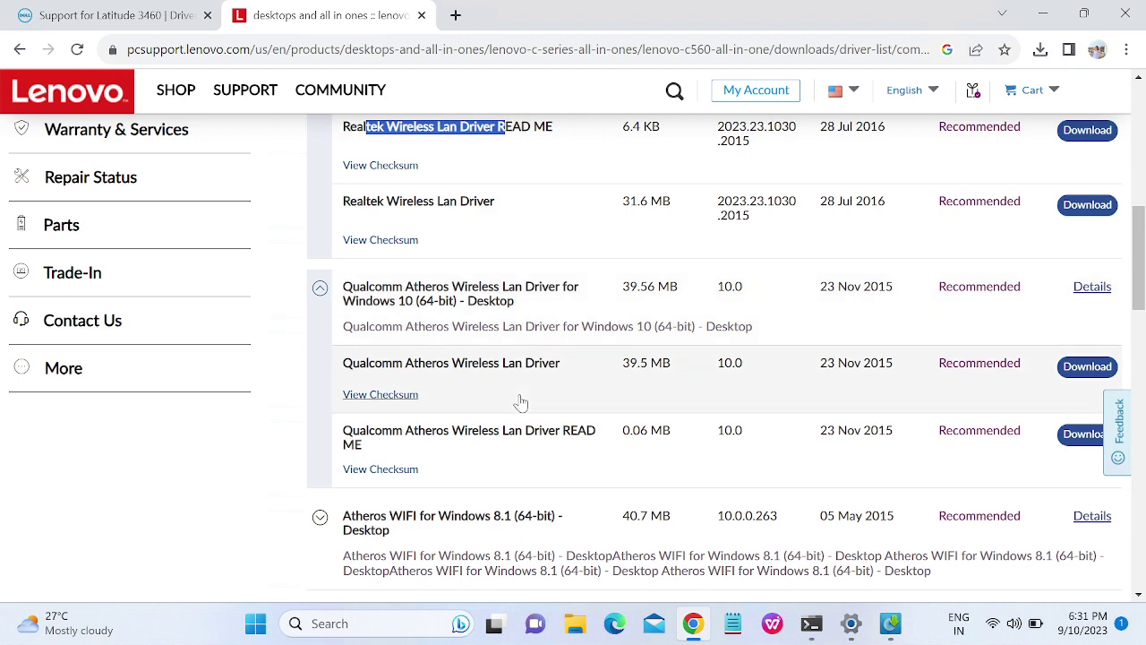
scroll(522, 403, "down", 3)
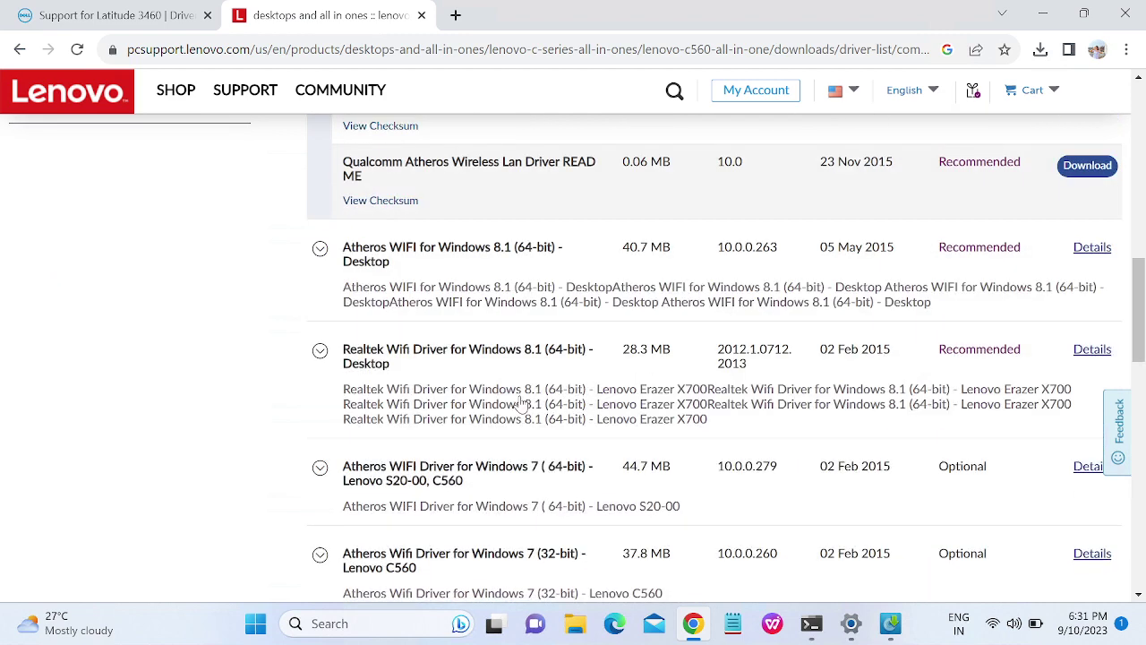
scroll(528, 408, "down", 3)
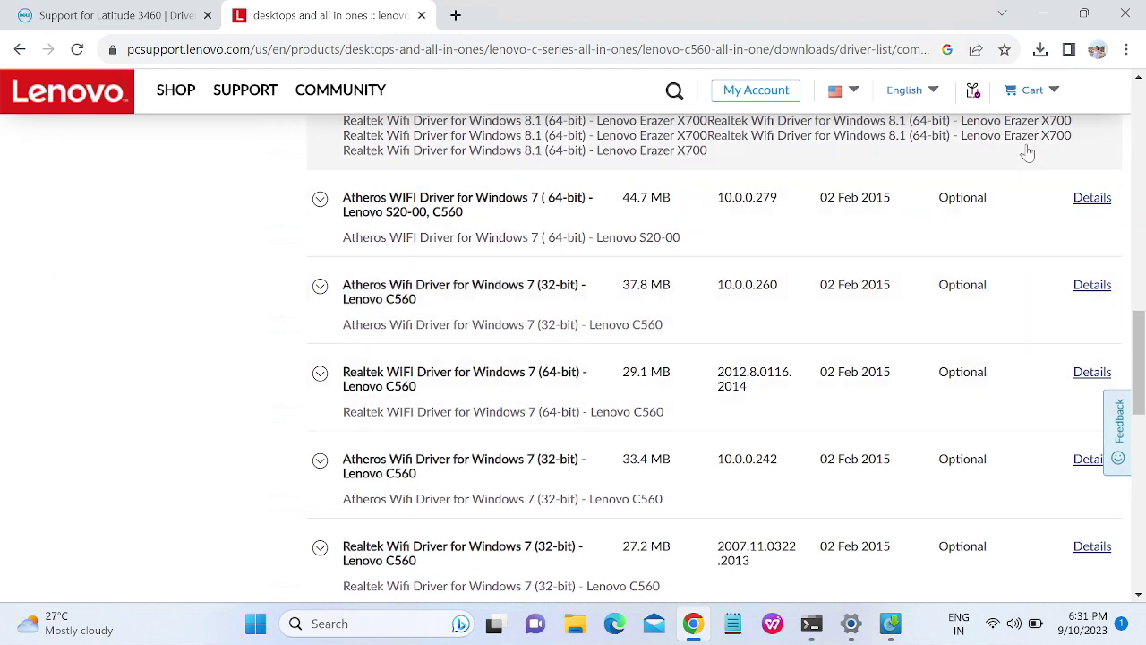
left_click(1039, 49)
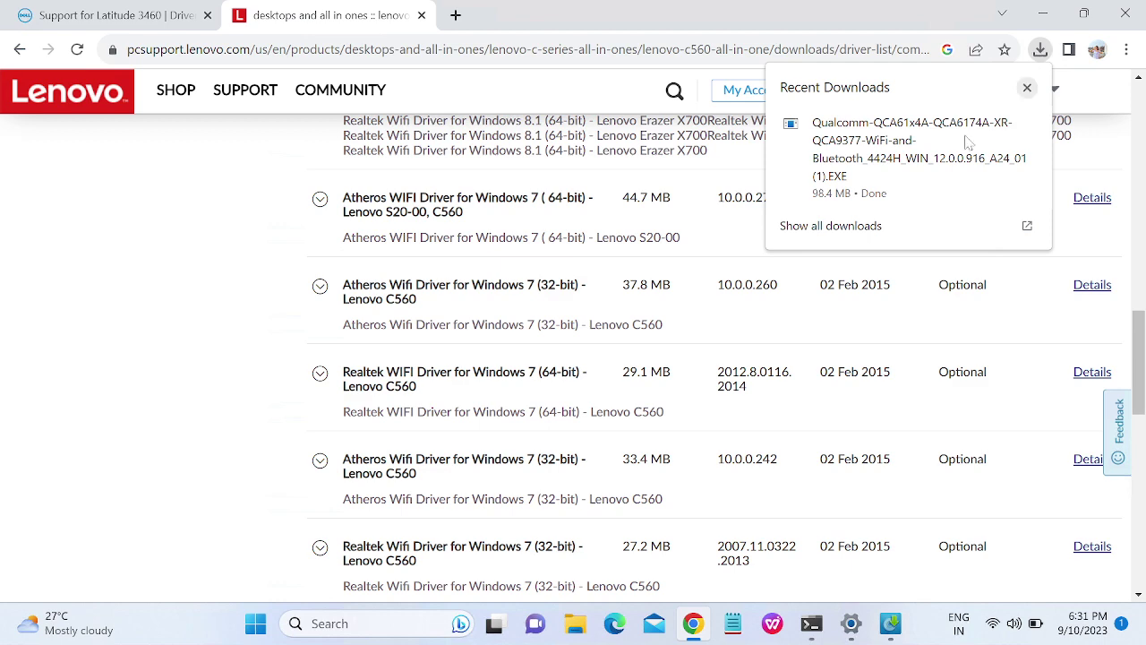
Launch the downloaded Qualcomm WiFi and Bluetooth package and start its installation
left_click(902, 132)
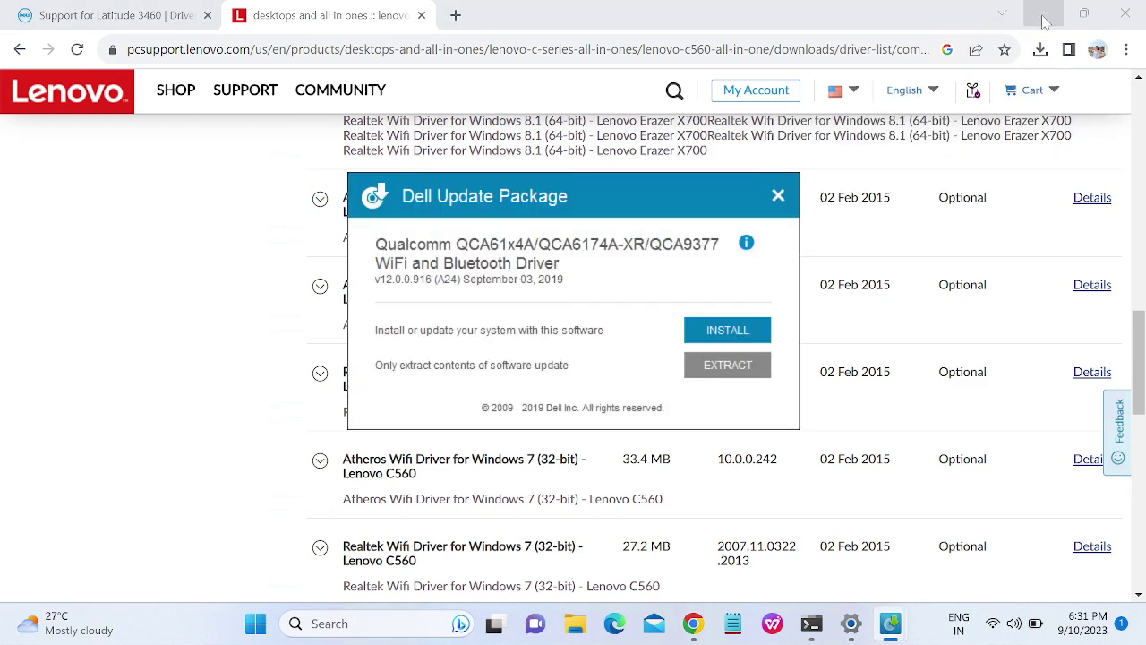
left_click(1042, 13)
left_click(716, 331)
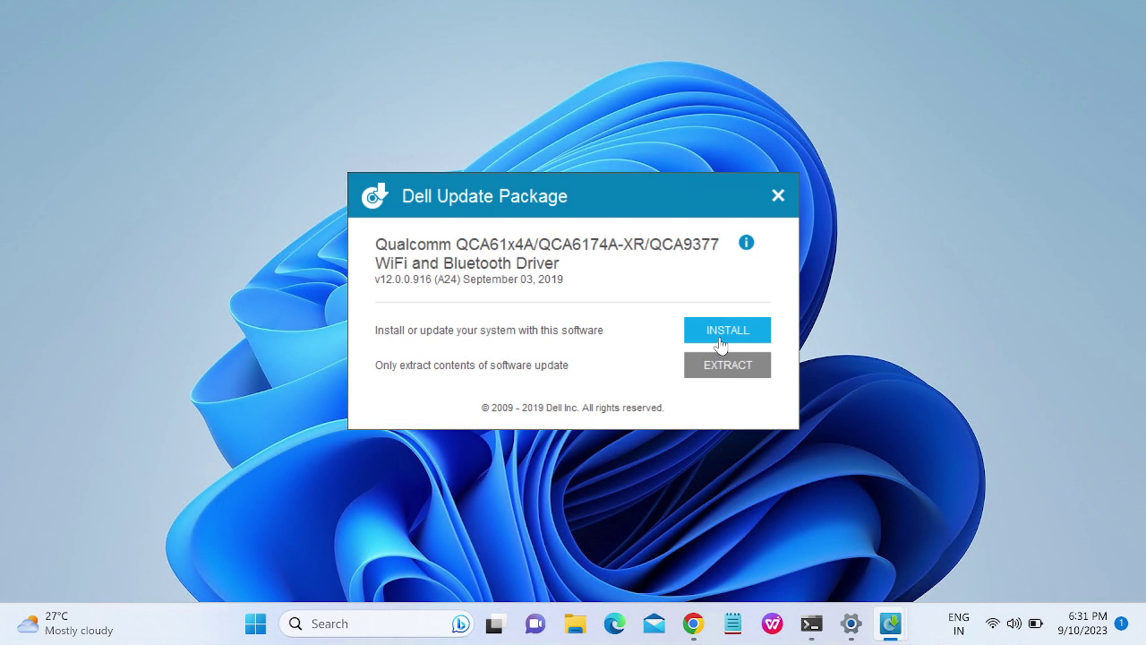
left_click(721, 344)
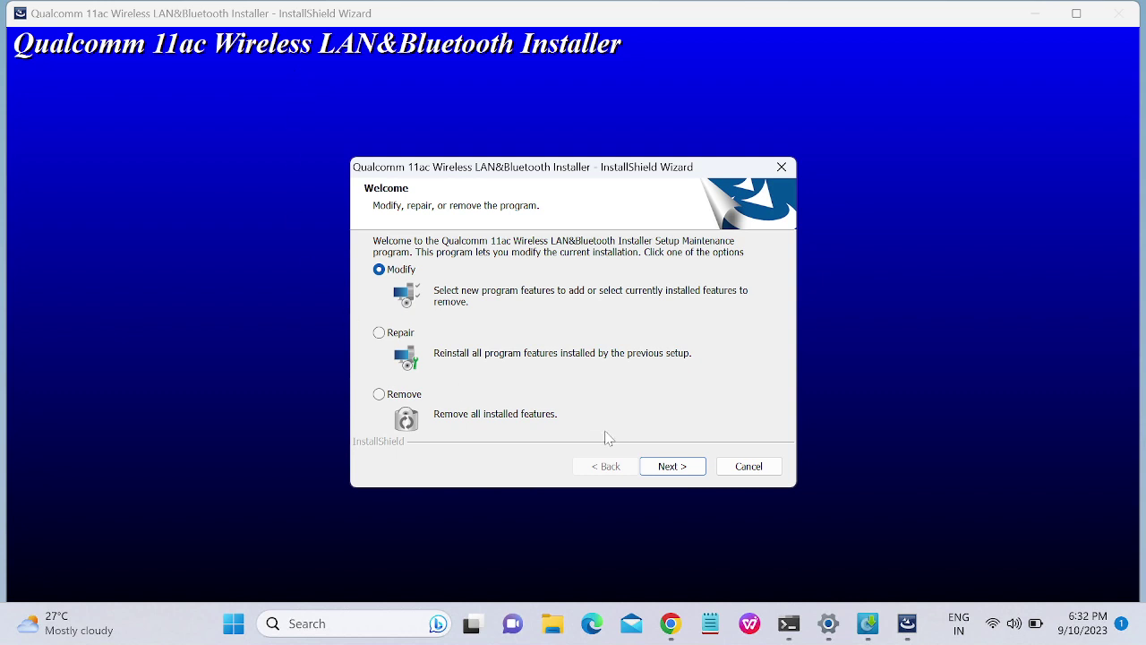
Cancel the InstallShield wizard, confirm exiting, and finish without changing the system
left_click(738, 465)
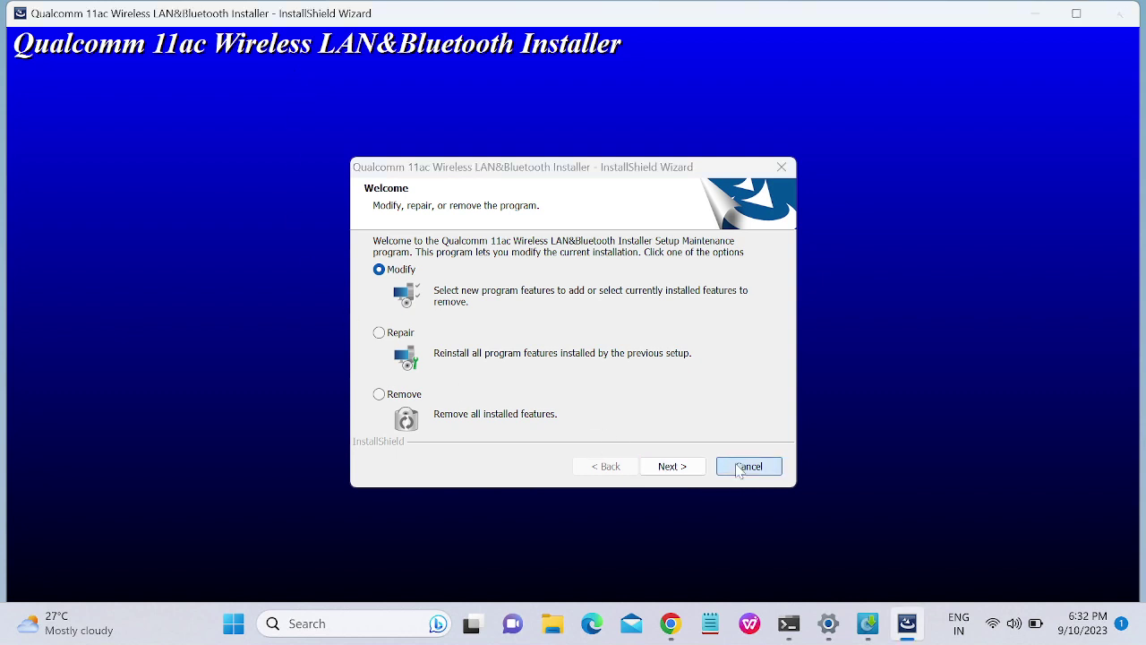
left_click(591, 374)
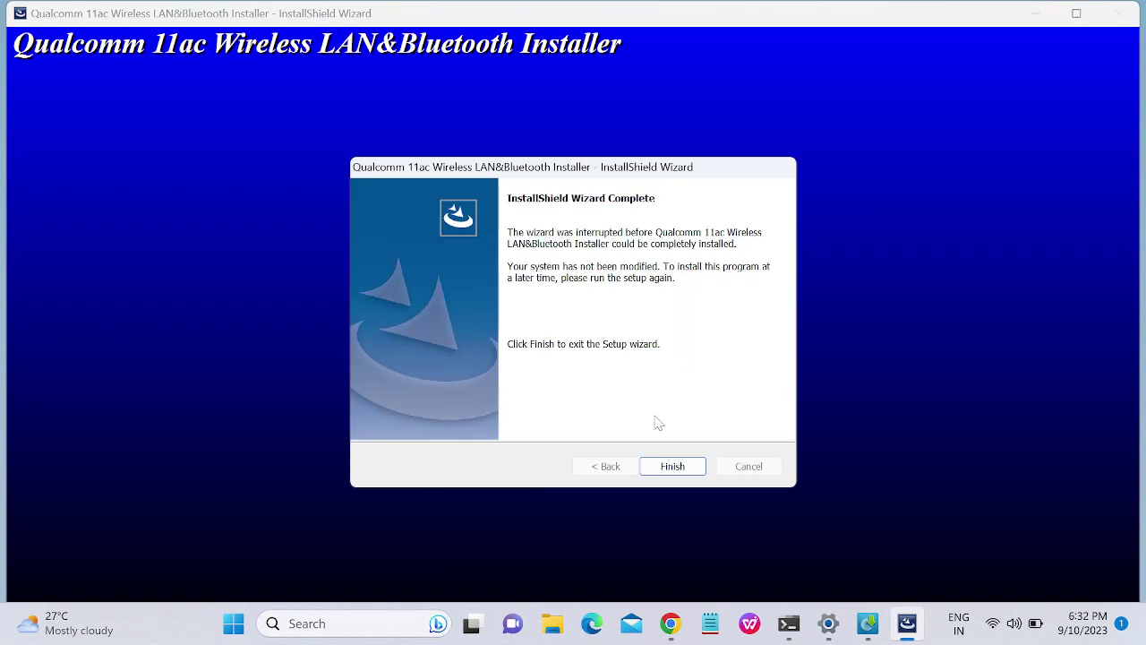
left_click(672, 465)
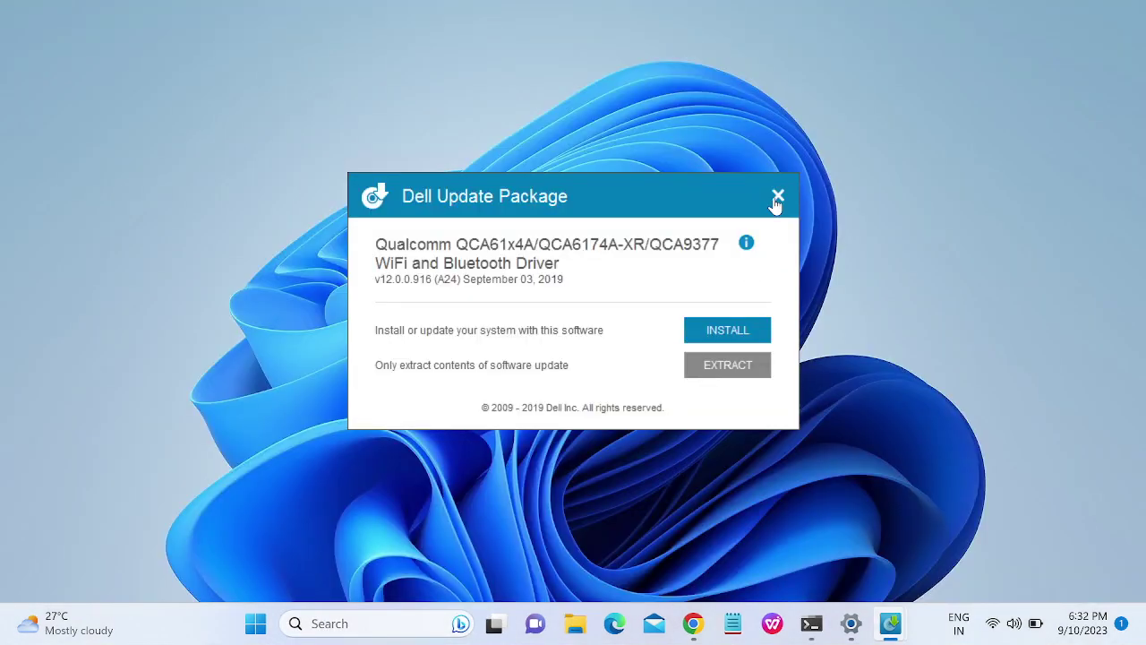